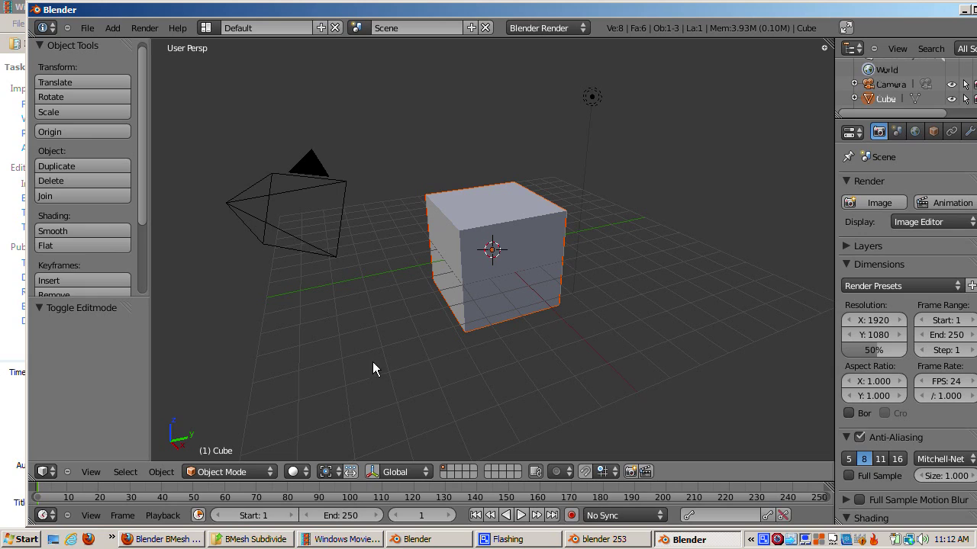
Select the cube, enter Edit Mode and subdivide its top-front edge once
click(135, 188)
right_click(439, 299)
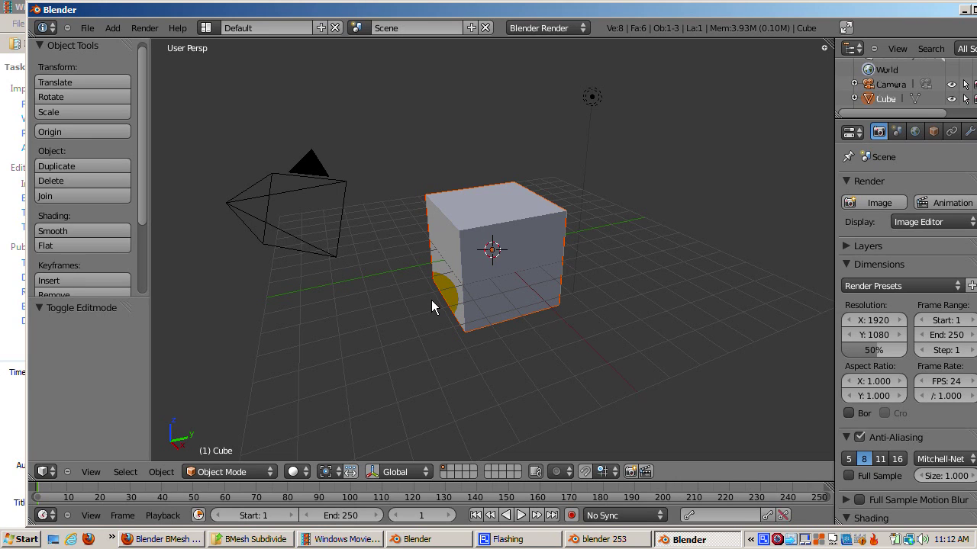
key(Tab)
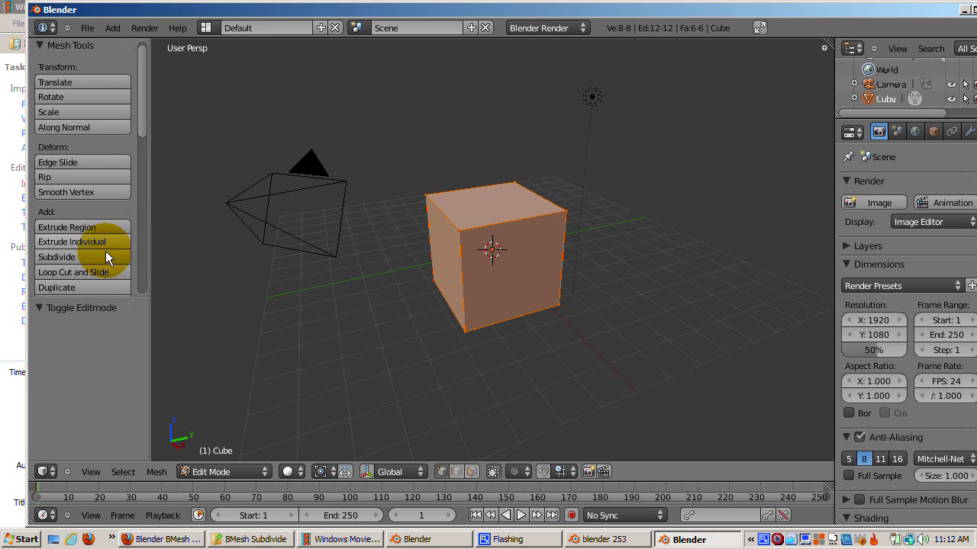
key(a)
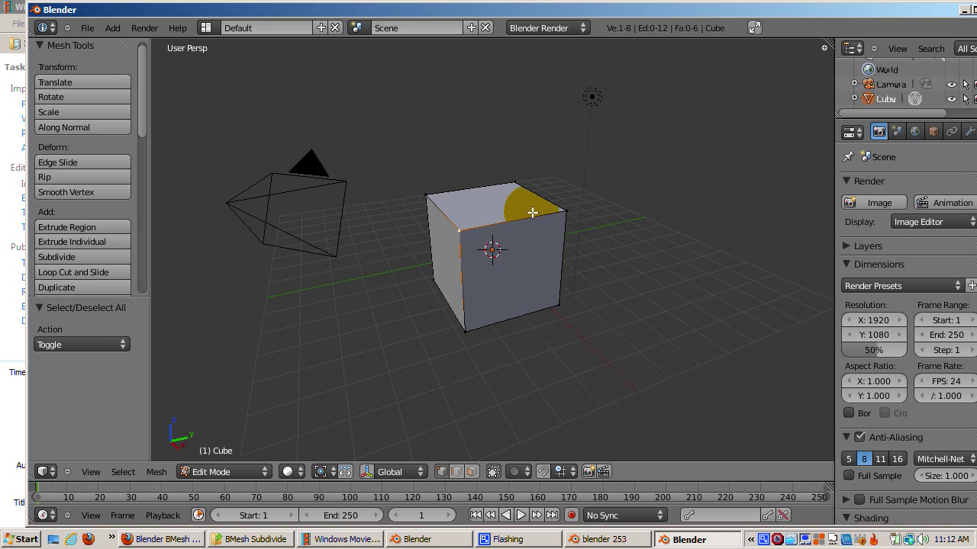
right_click(565, 214)
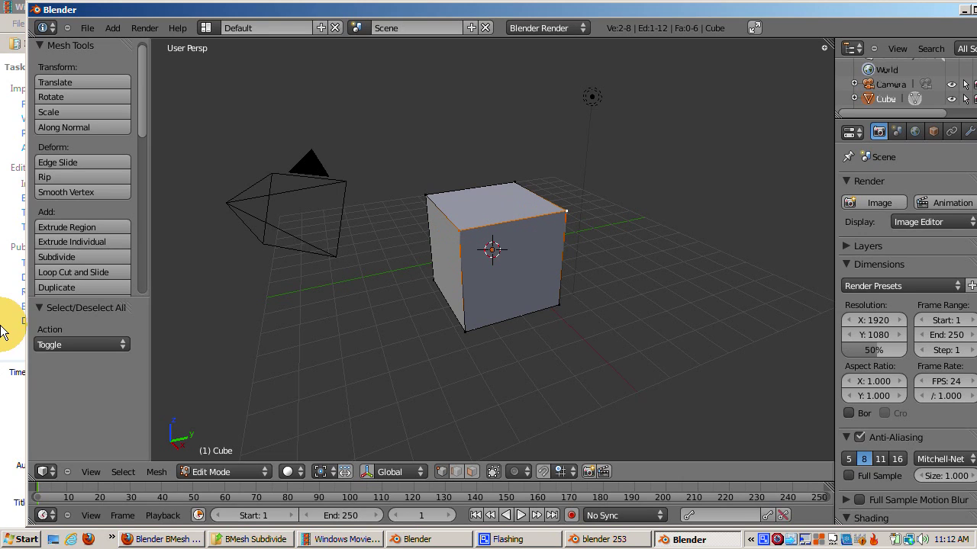
click(62, 257)
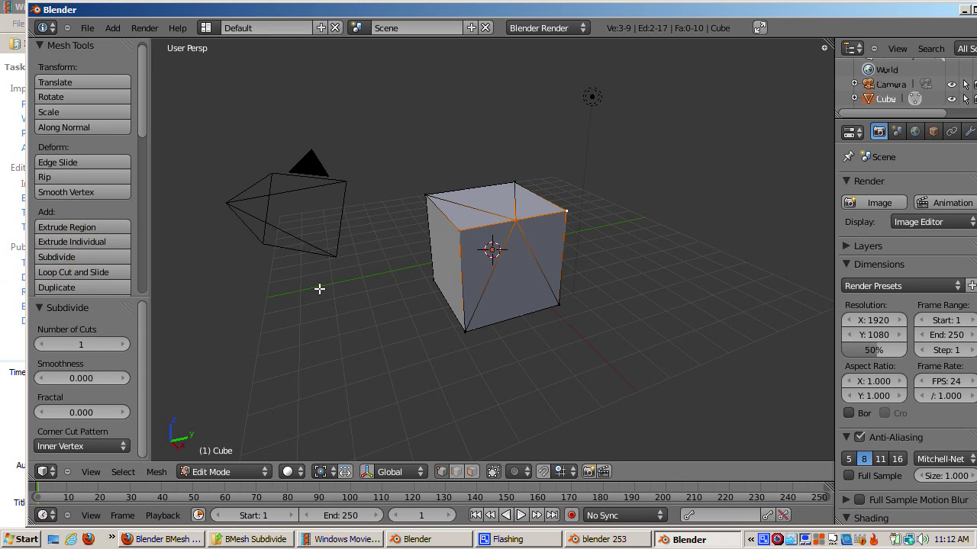
click(409, 235)
Switch to edge select and inspect the new edges on the cube's top and front faces
click(511, 221)
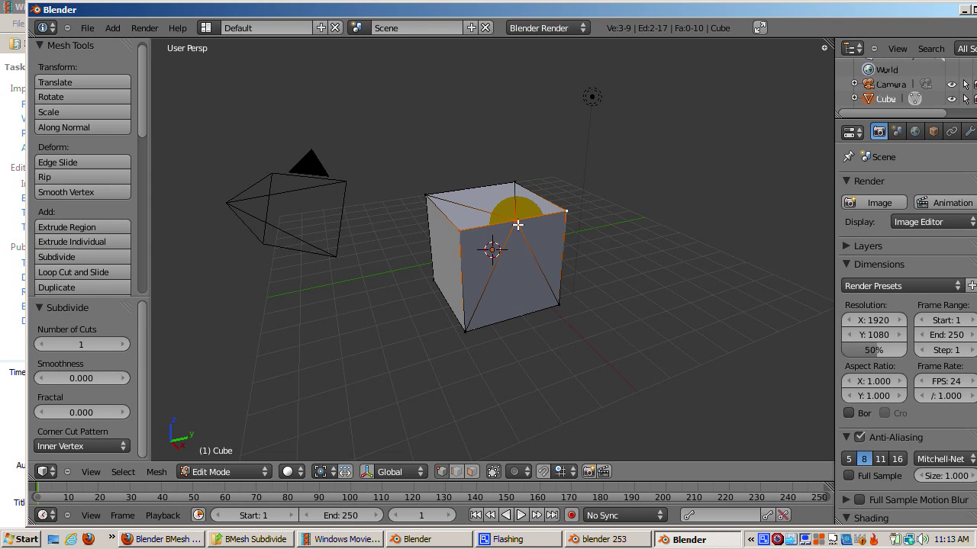
key(ctrl+Tab)
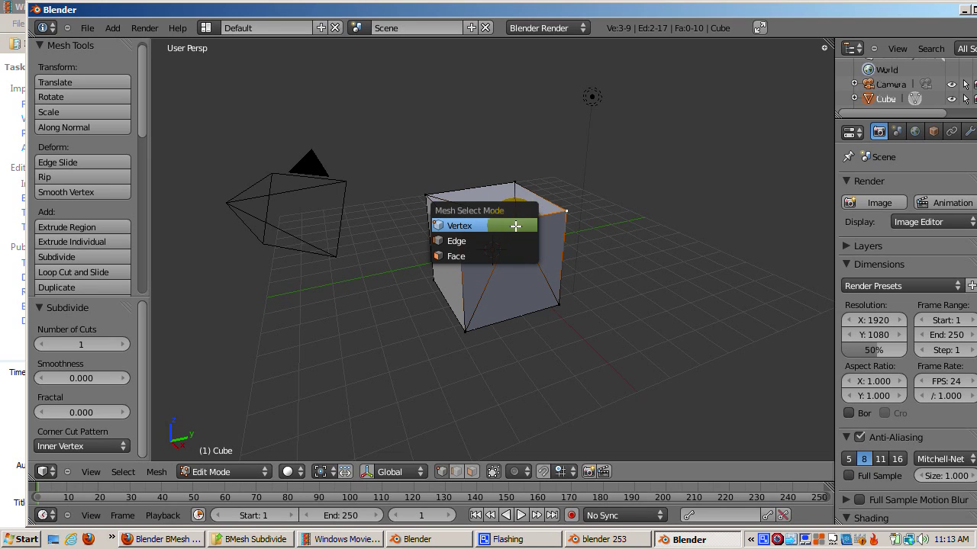
click(513, 239)
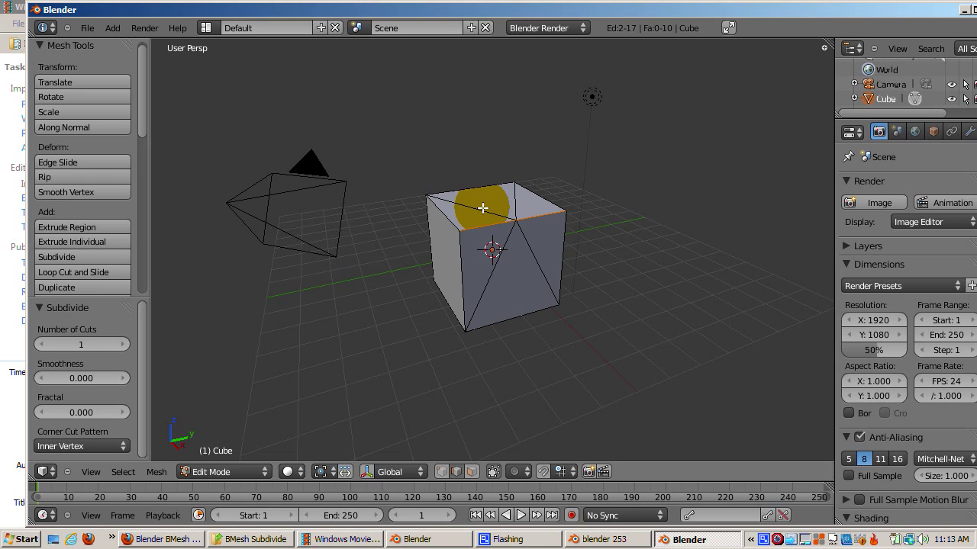
click(515, 206)
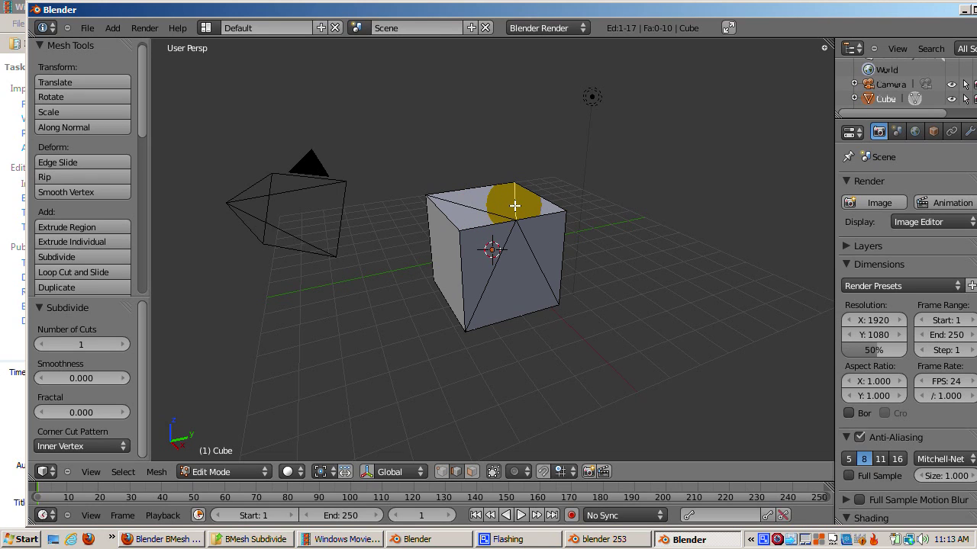
click(529, 218)
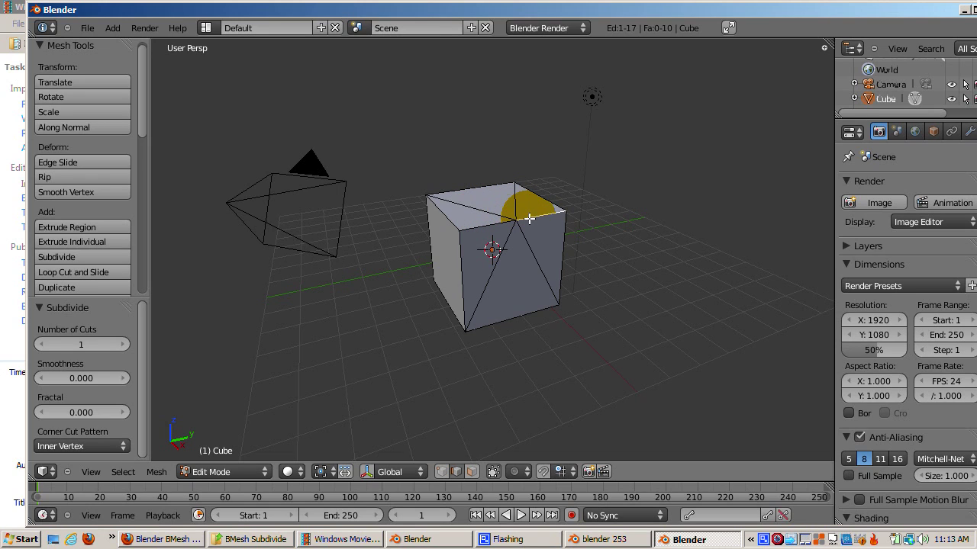
click(488, 224)
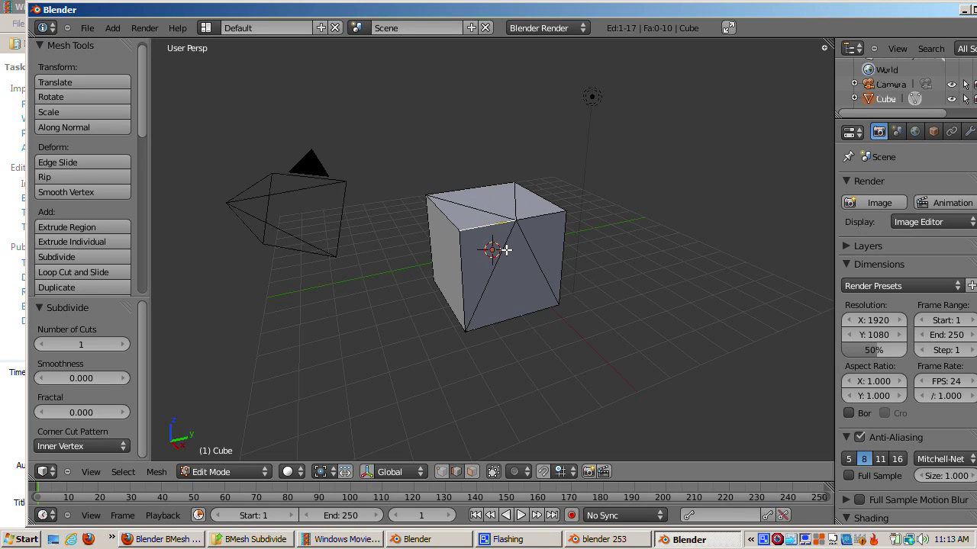
click(505, 249)
click(540, 216)
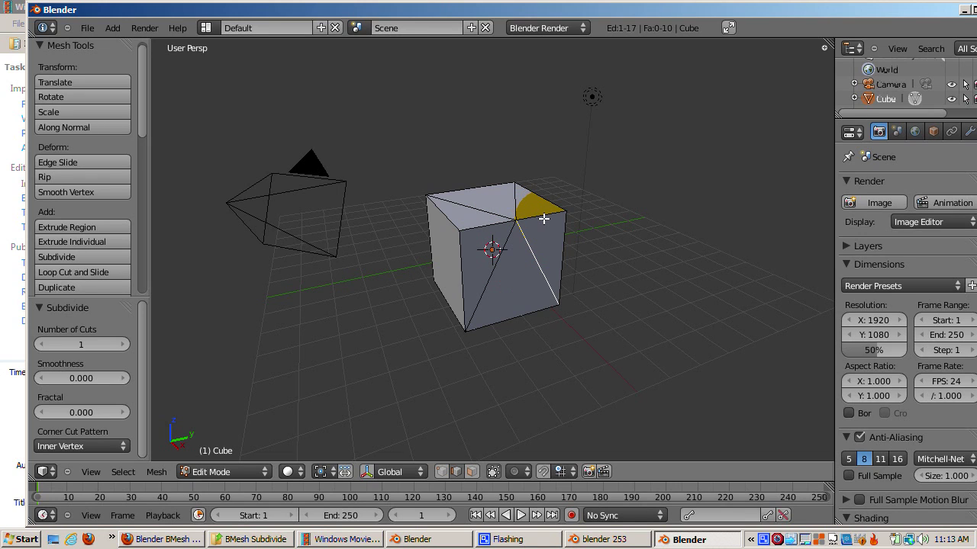
Snap the 3D cursor between the top-edge midpoint and cube corners, then open the File menu
click(515, 213)
right_click(427, 197)
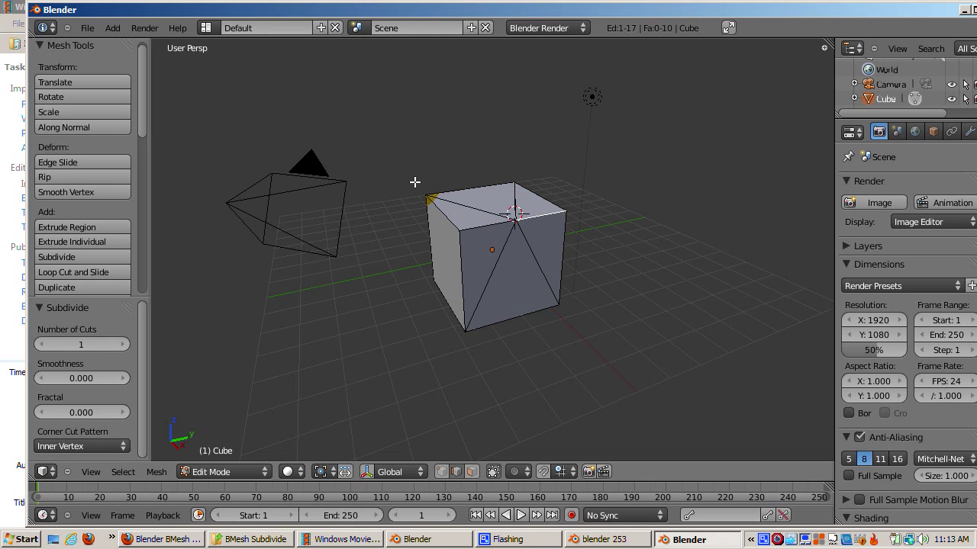
right_click(514, 183)
click(513, 182)
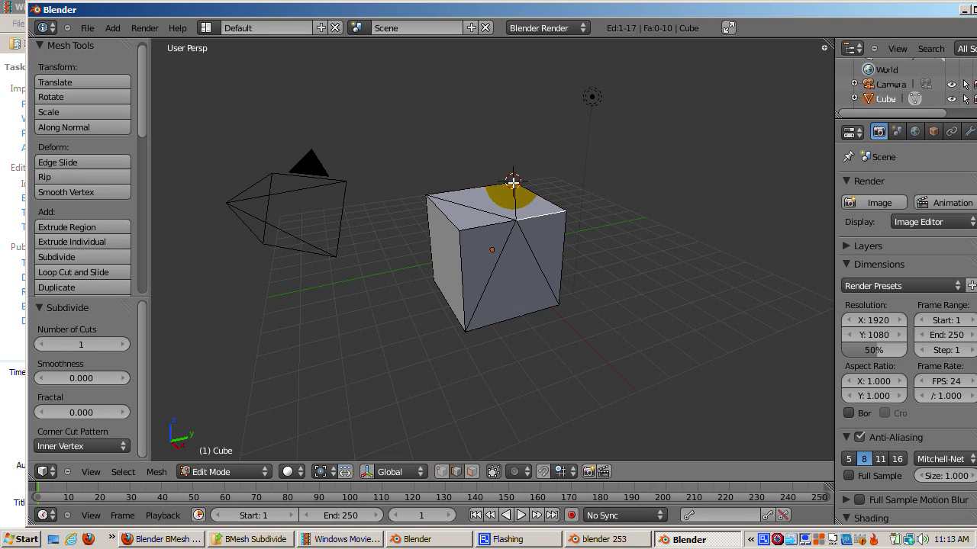
right_click(515, 215)
click(514, 214)
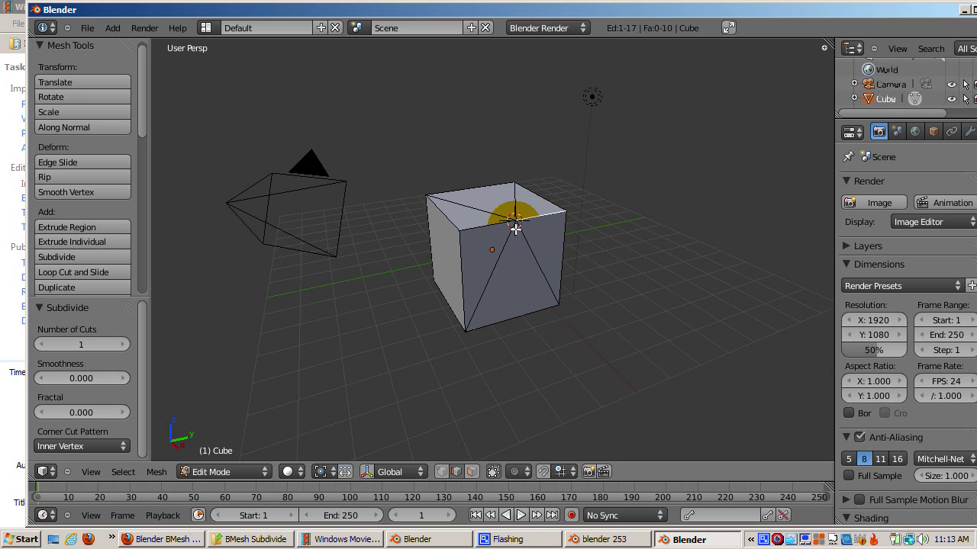
right_click(466, 329)
click(466, 329)
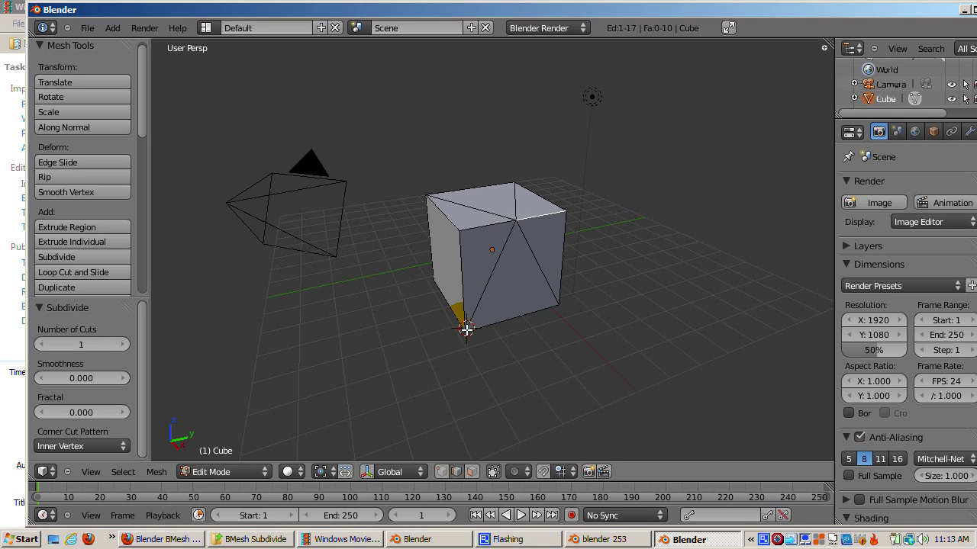
right_click(560, 302)
click(559, 302)
right_click(496, 209)
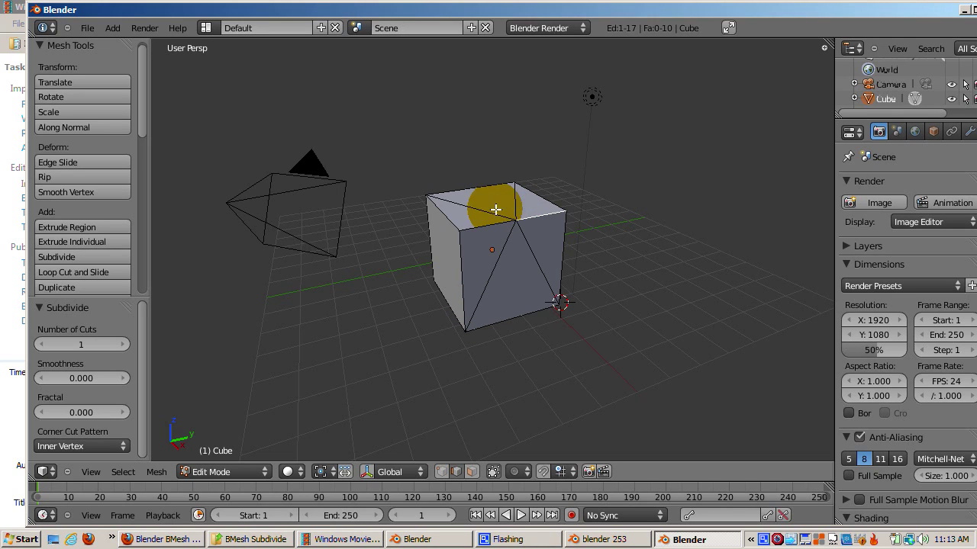
click(514, 220)
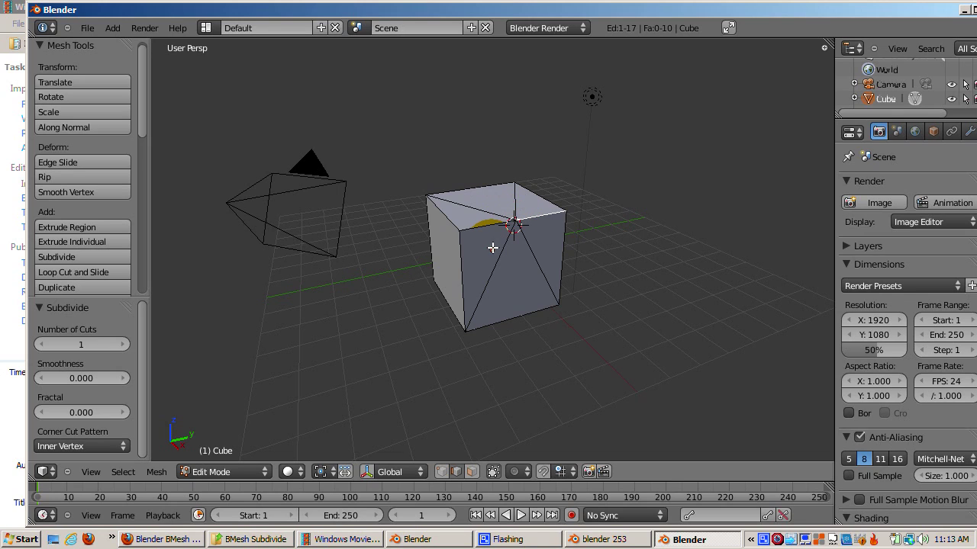
right_click(534, 211)
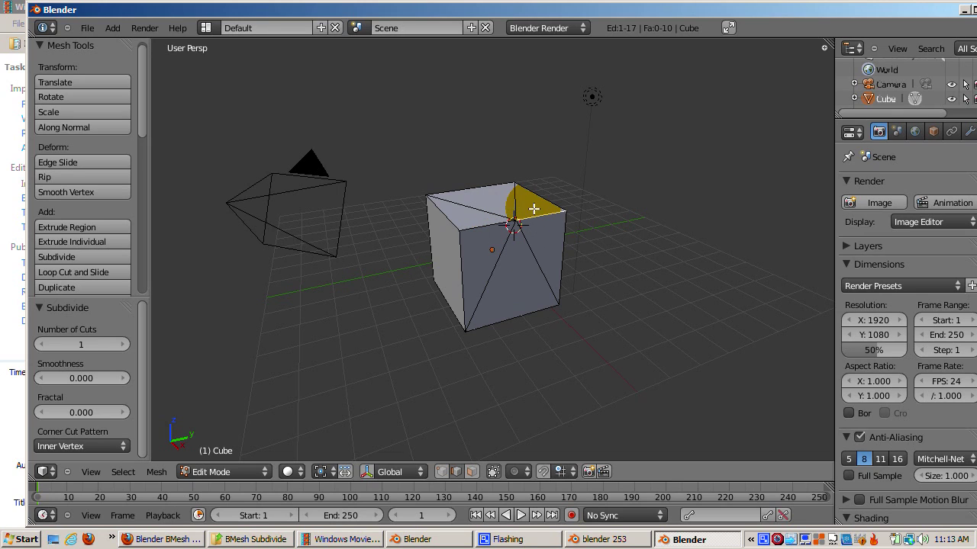
right_click(473, 212)
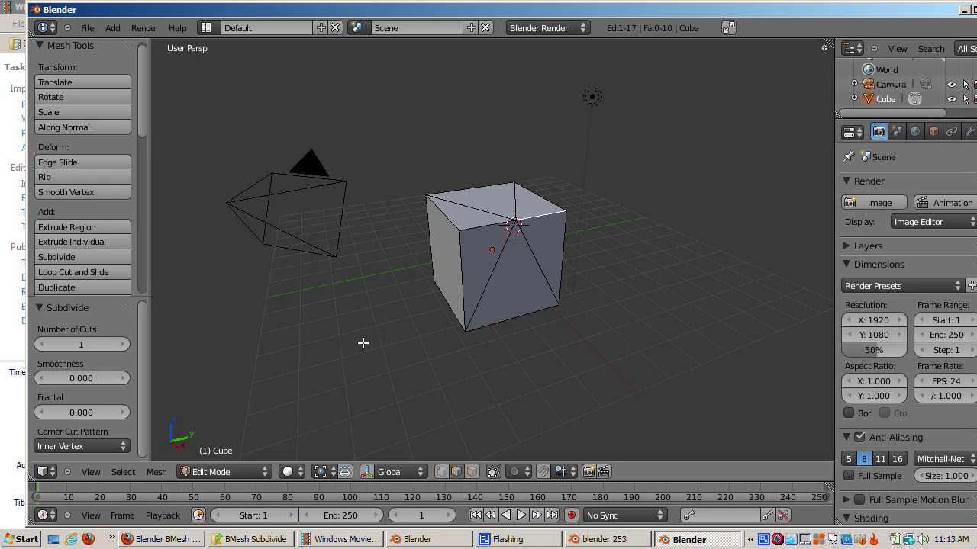
click(87, 28)
Start a new default scene and delete only the cube's top and front faces
click(93, 42)
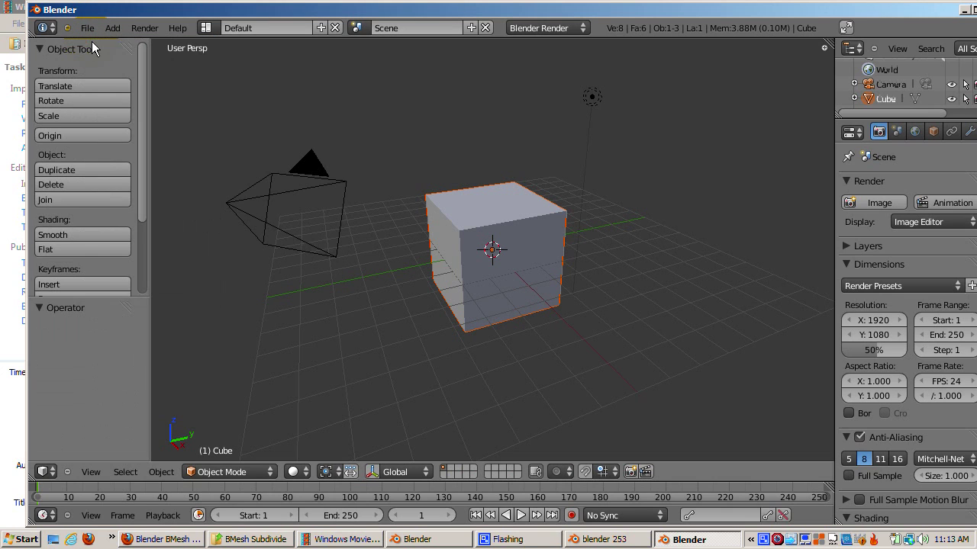
key(Tab)
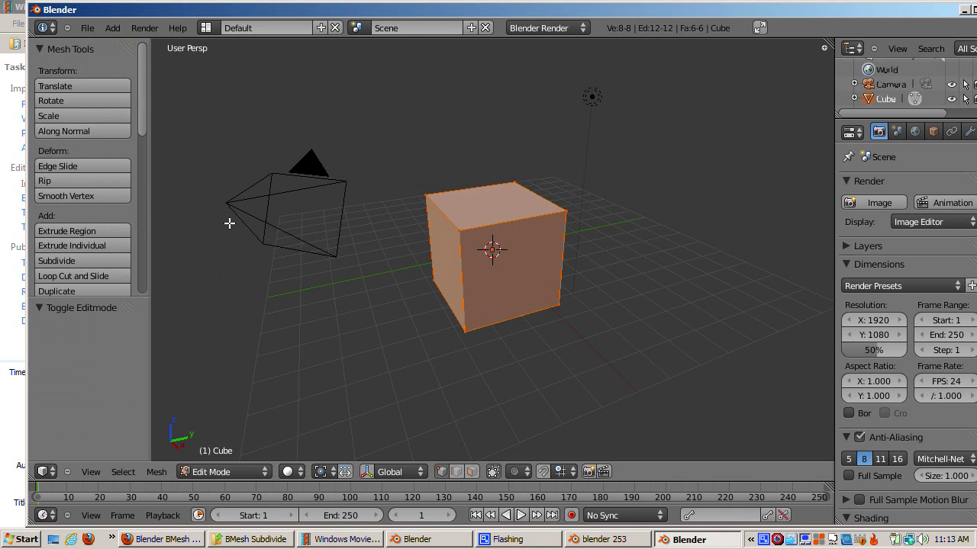
key(a)
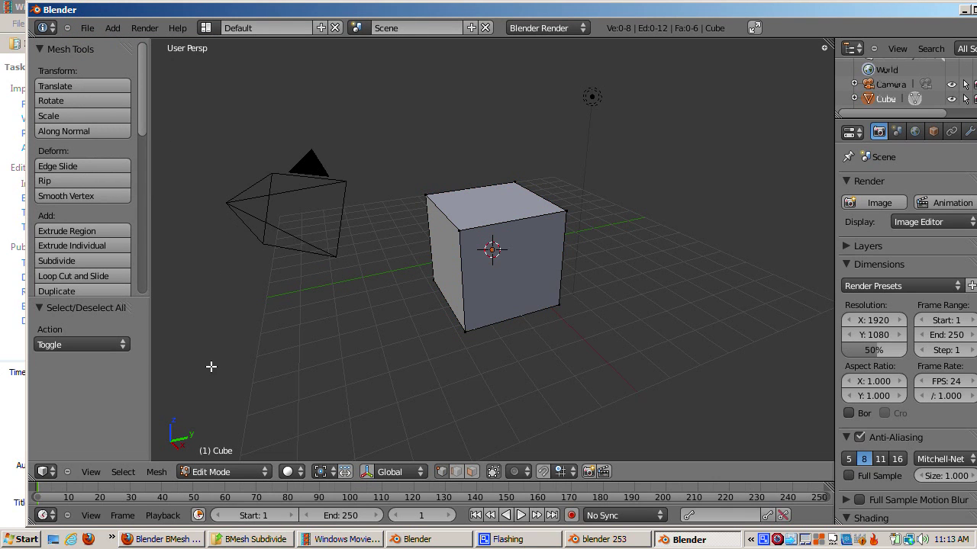
key(ctrl+Tab)
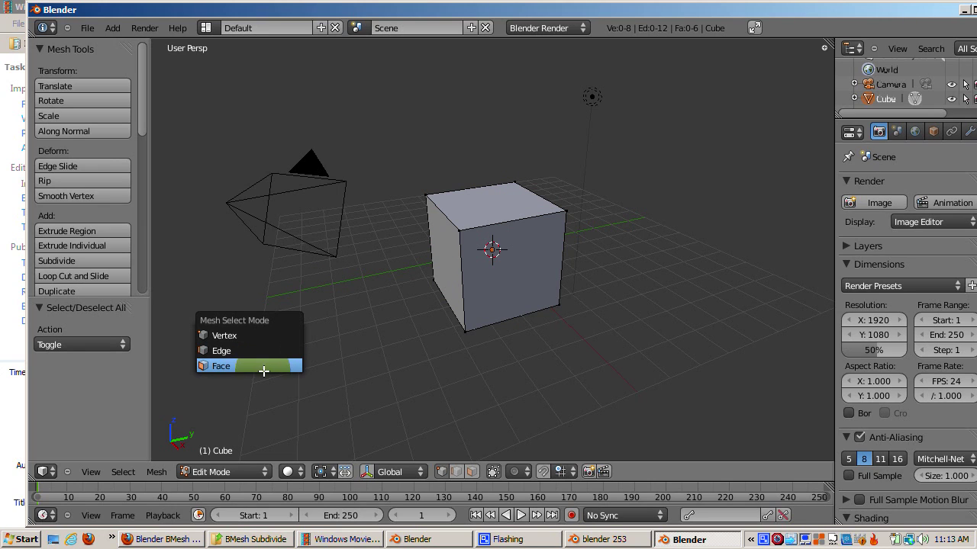
click(263, 366)
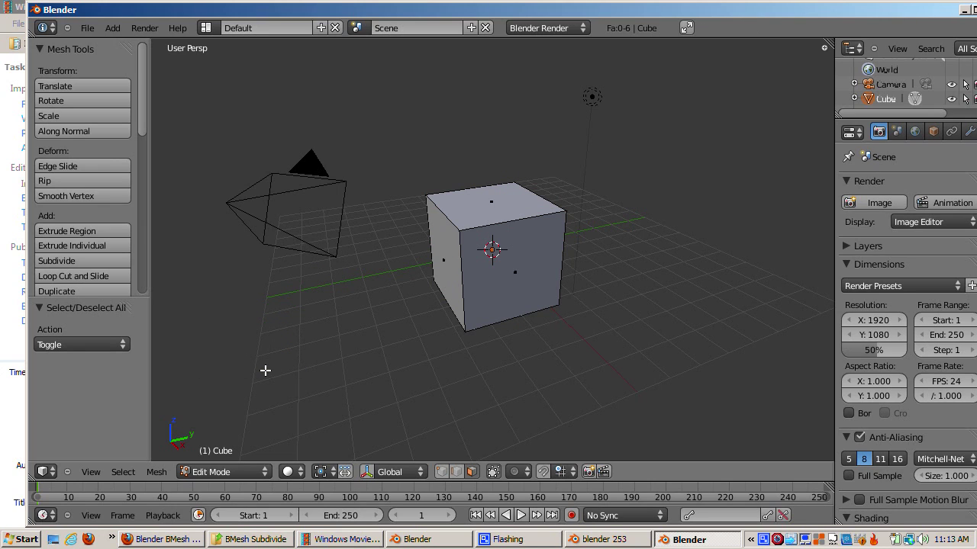
right_click(486, 218)
shift+right_click(515, 269)
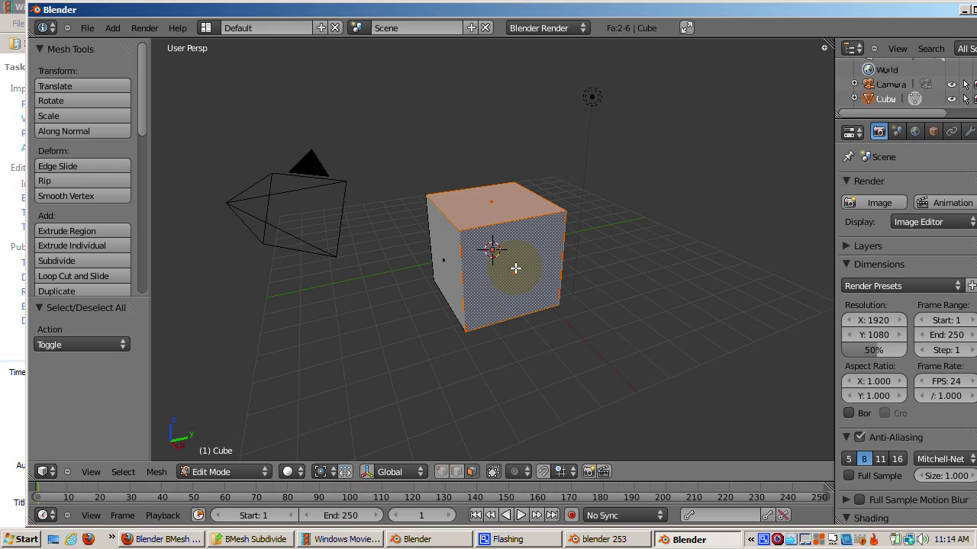
key(x)
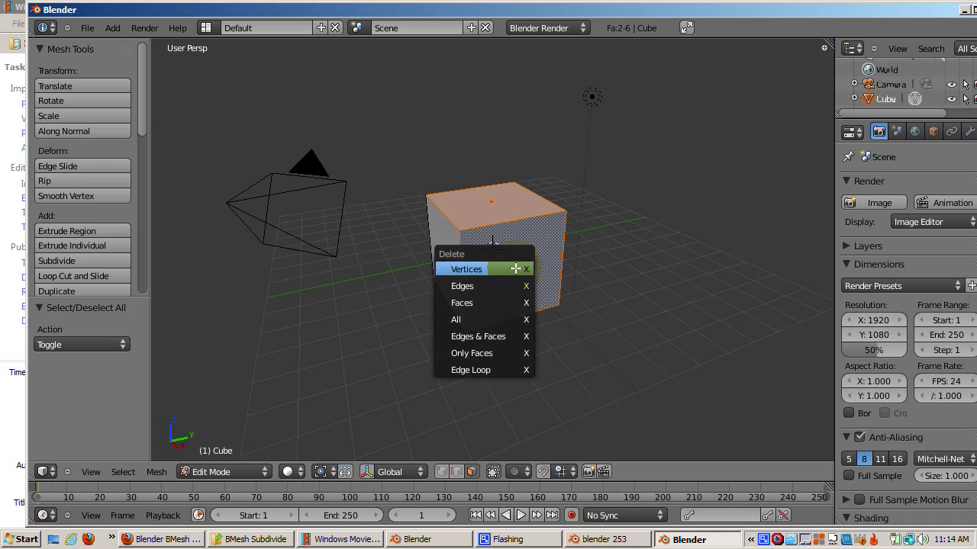
click(502, 353)
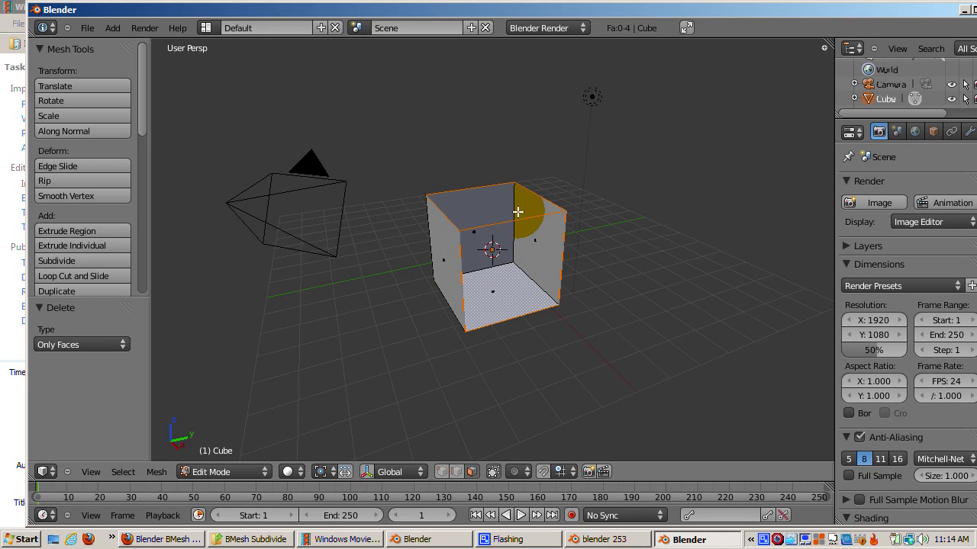
In edge select mode, subdivide the open cube's top front edge once
key(ctrl+Tab)
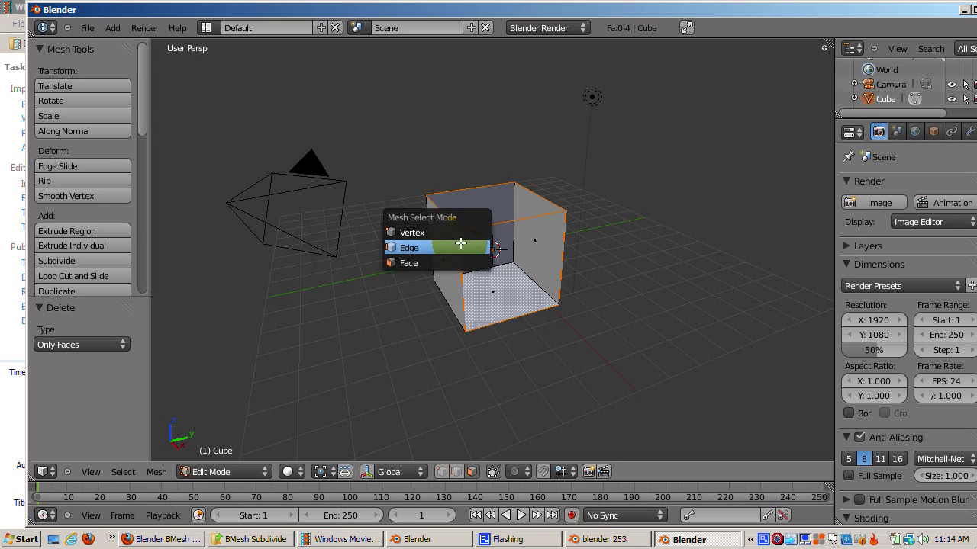
click(462, 247)
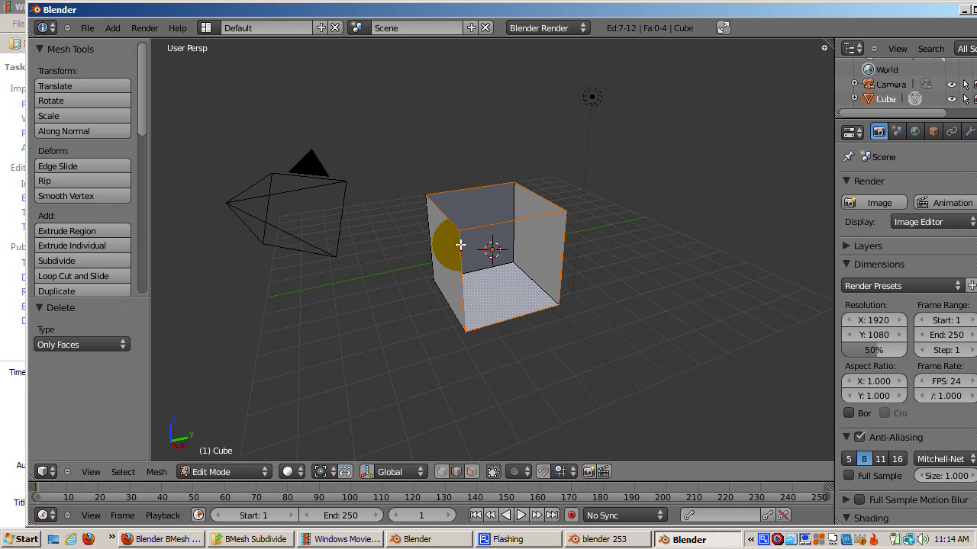
right_click(510, 222)
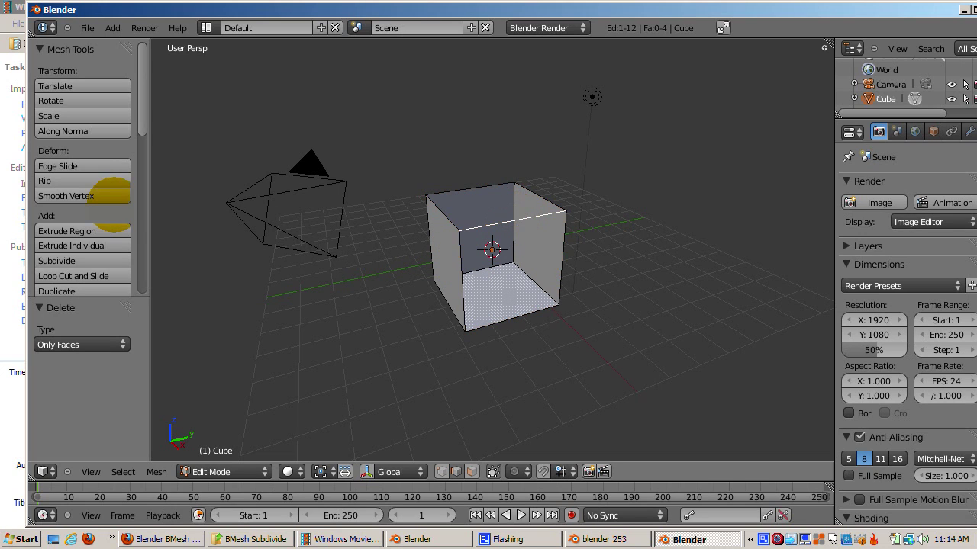
click(78, 264)
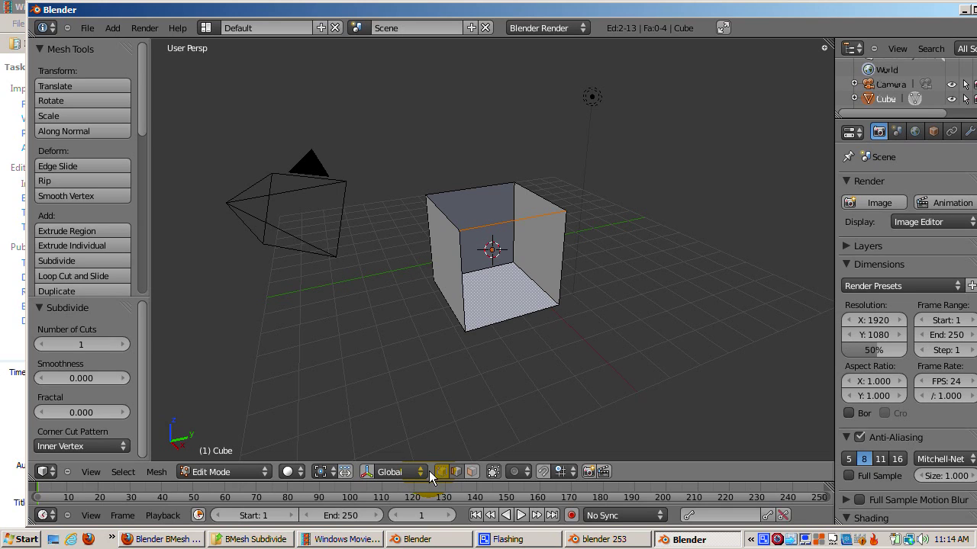
click(432, 539)
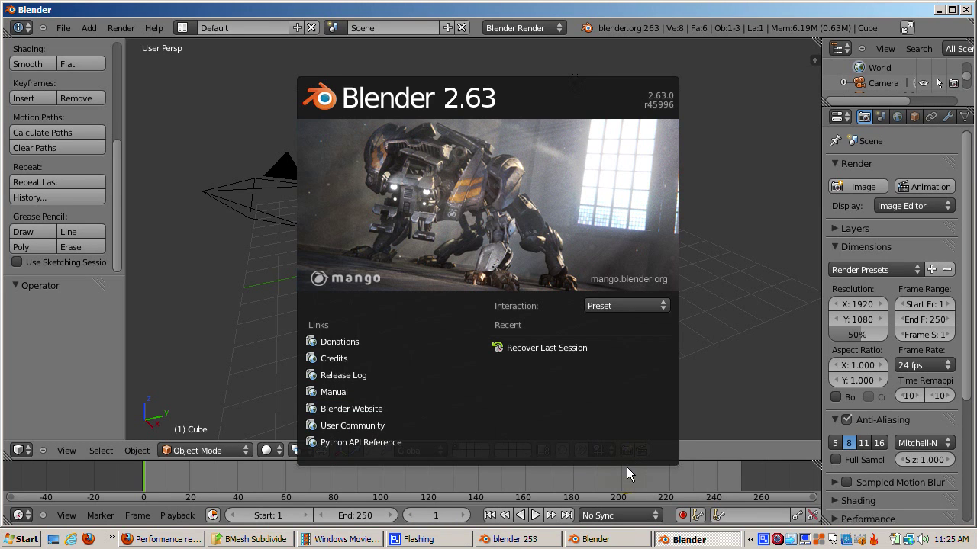
Close the 2.63 splash screen and subdivide the cube's top front edge once in edge mode
click(224, 413)
key(shift+h)
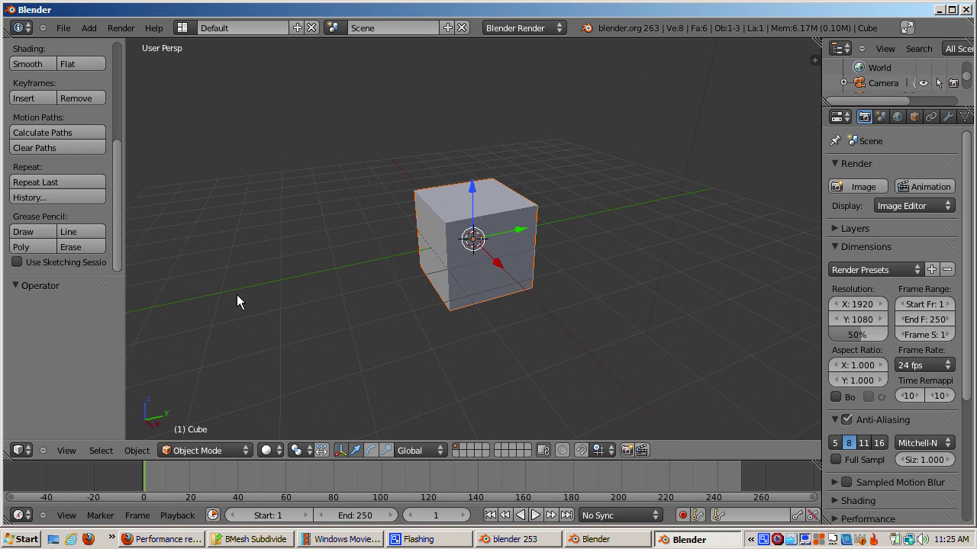
key(Tab)
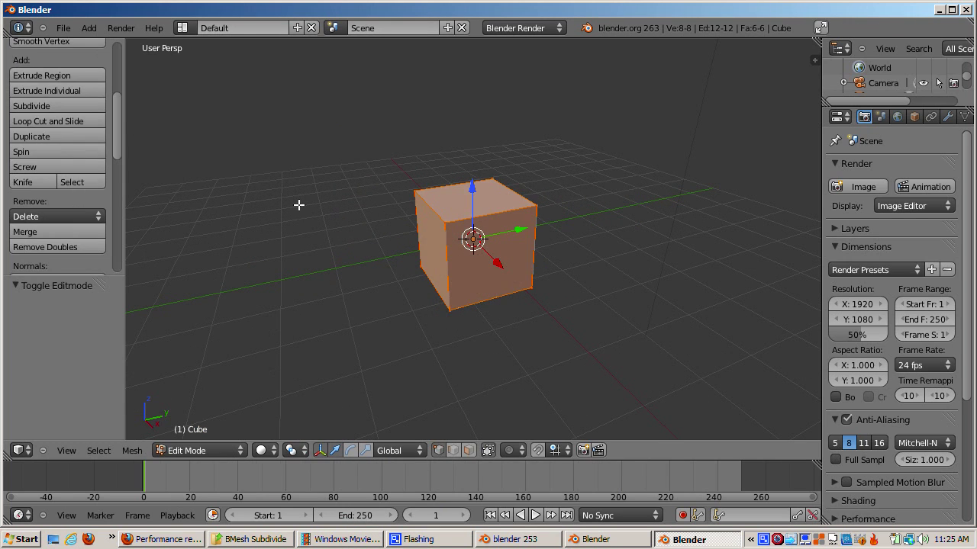
key(a)
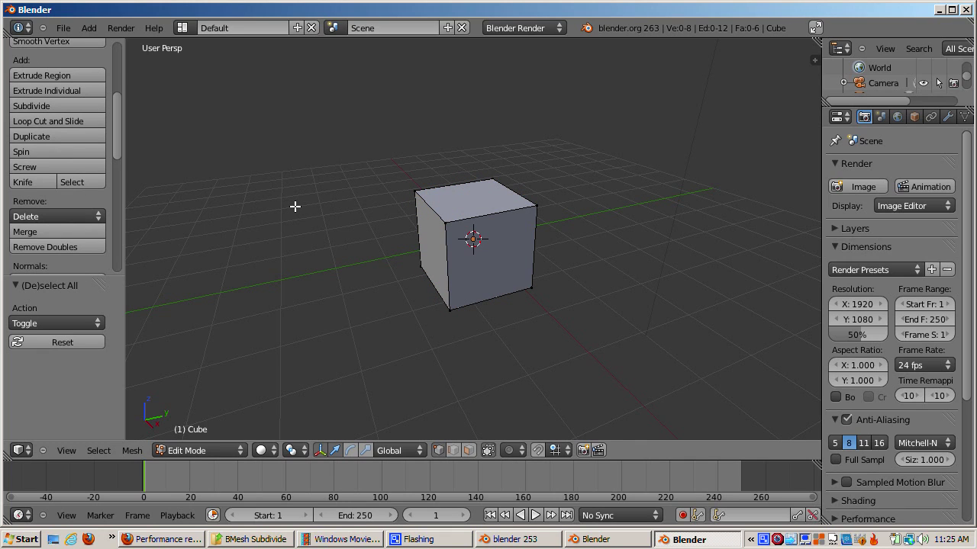
key(ctrl+Tab)
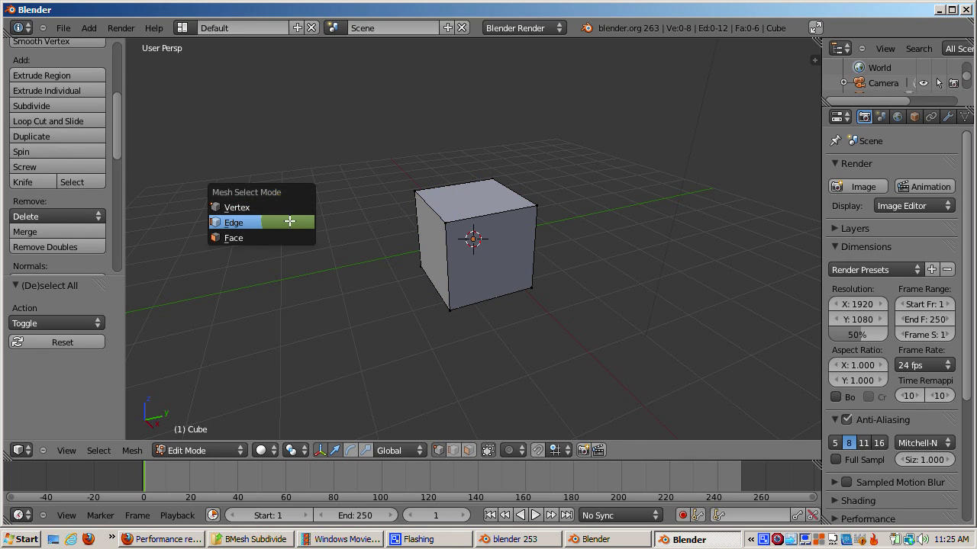
click(297, 218)
right_click(494, 212)
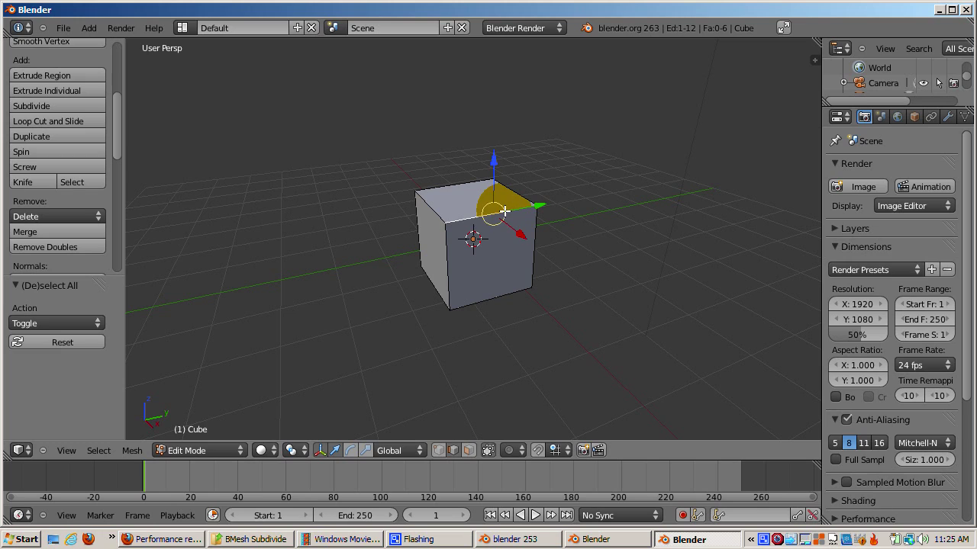
click(55, 122)
click(58, 105)
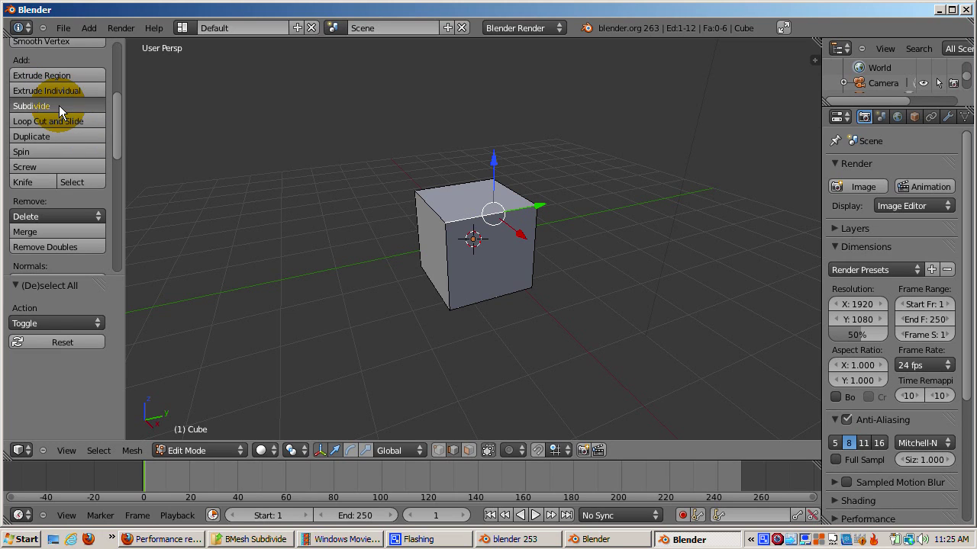
Hide the transform manipulator from the viewport
click(320, 450)
mouse_move(487, 197)
right_down()
mouse_move(476, 233)
mouse_move(469, 225)
mouse_move(518, 208)
right_up()
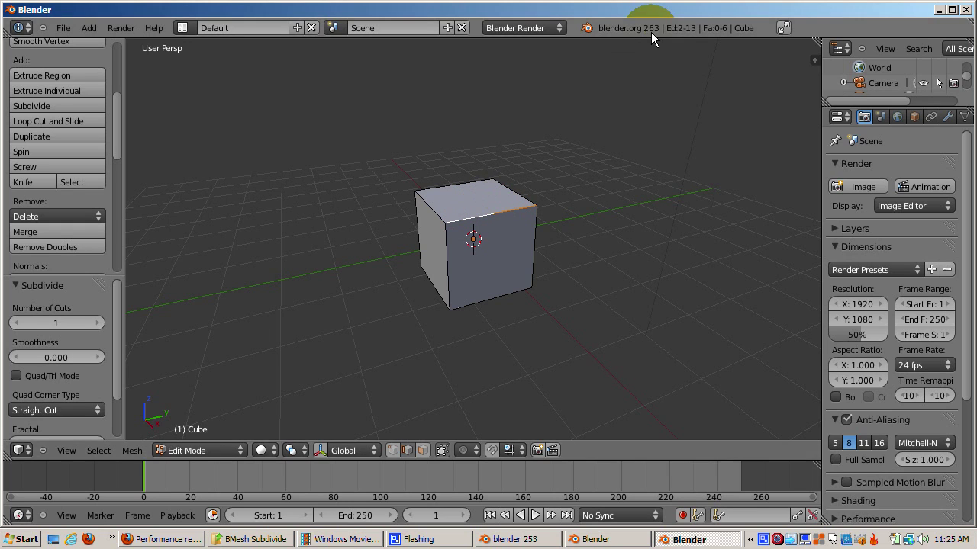
key(ctrl+Tab)
In vertex mode, select the top-edge midpoint plus the top right, back and left corner vertices
click(310, 247)
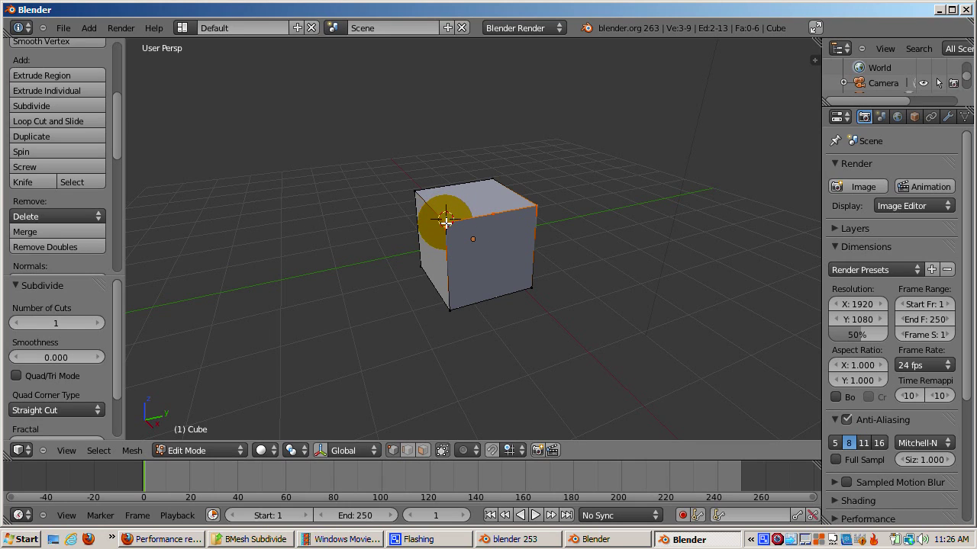
click(446, 220)
right_click(492, 214)
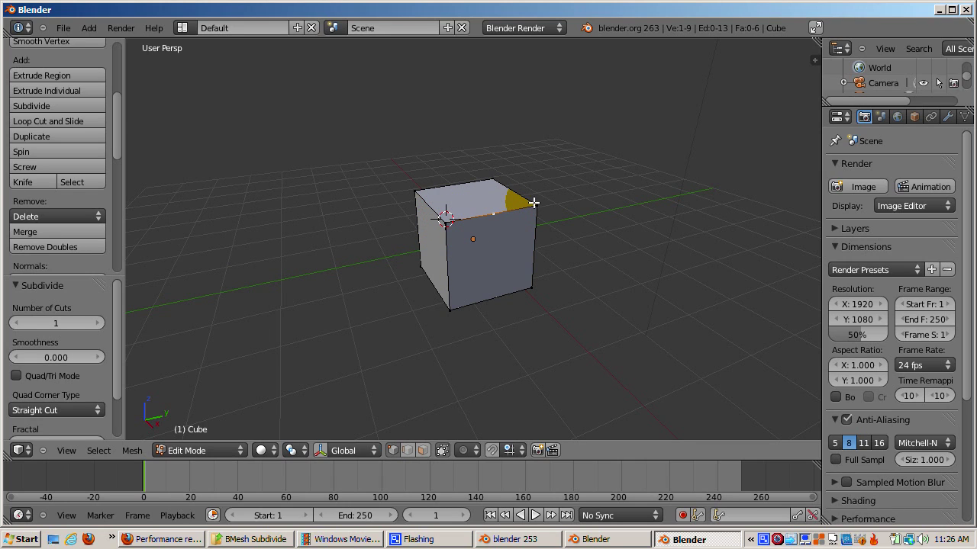
right_click(528, 206)
shift+right_click(494, 181)
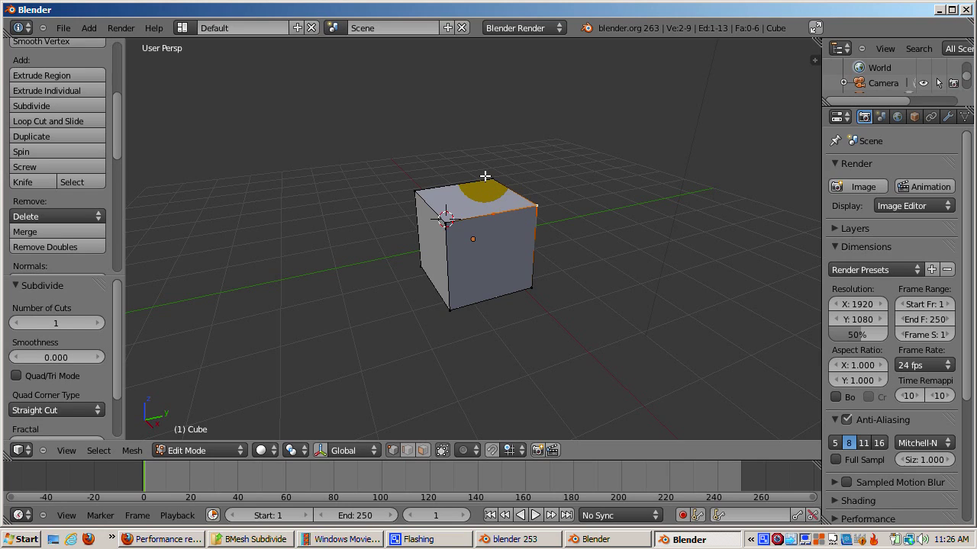
shift+right_click(417, 190)
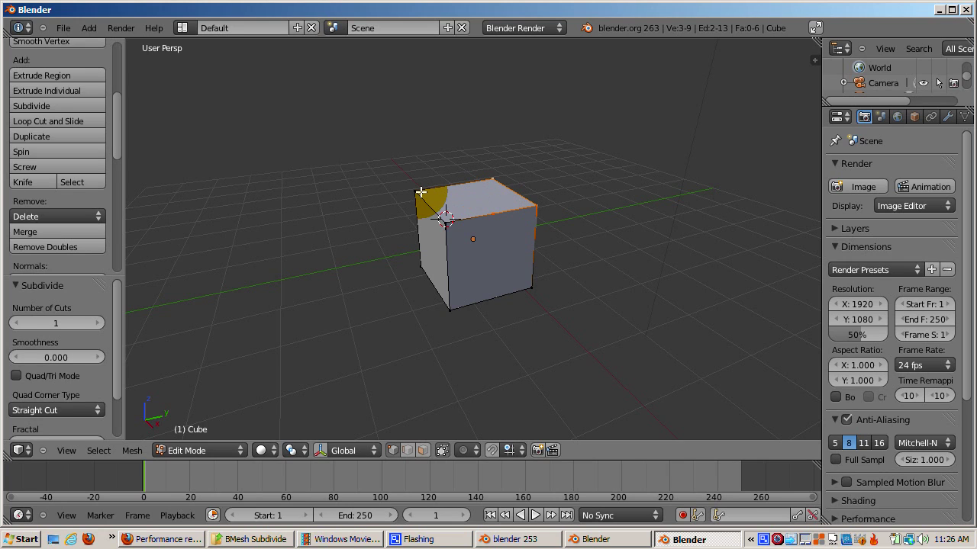
shift+right_click(438, 232)
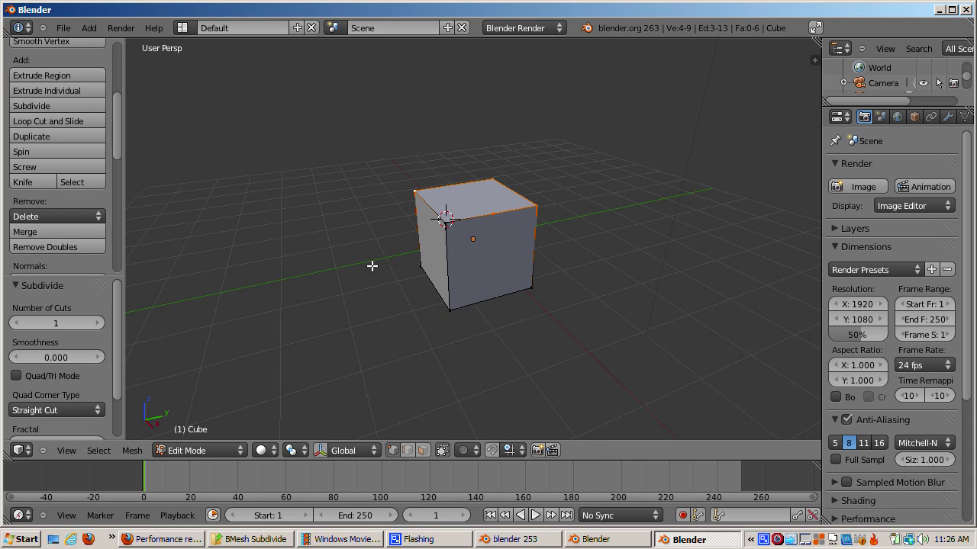
Return to Object Mode and open the Add menu in the other window's empty scene
key(Tab)
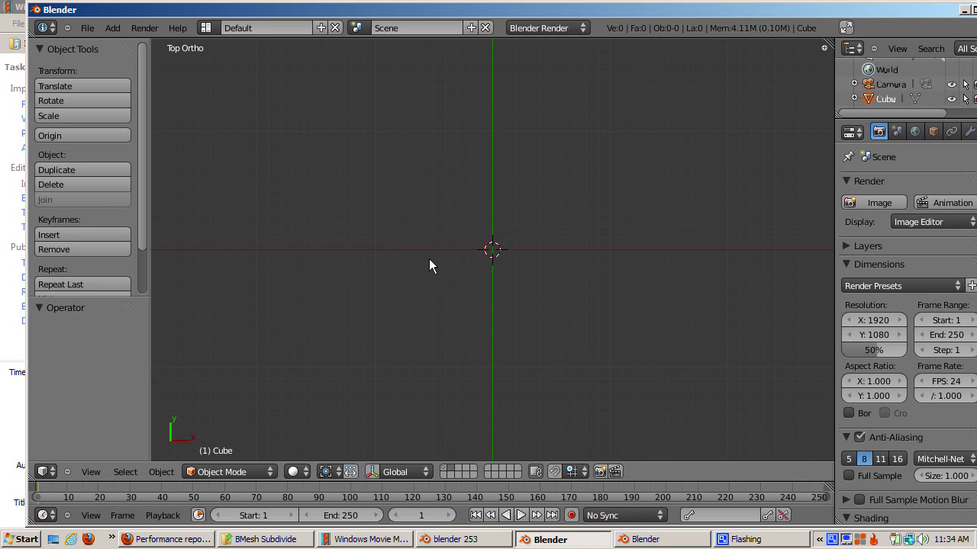
key(shift+a)
Add a Circle with Fill enabled and view its triangle-fan faces in face mode, nothing selected
mouse_move(430, 260)
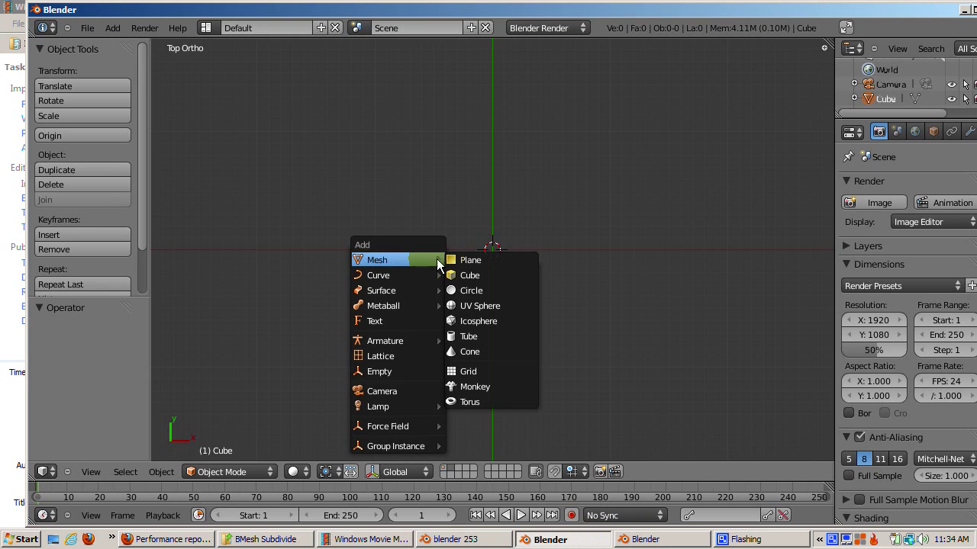
click(474, 290)
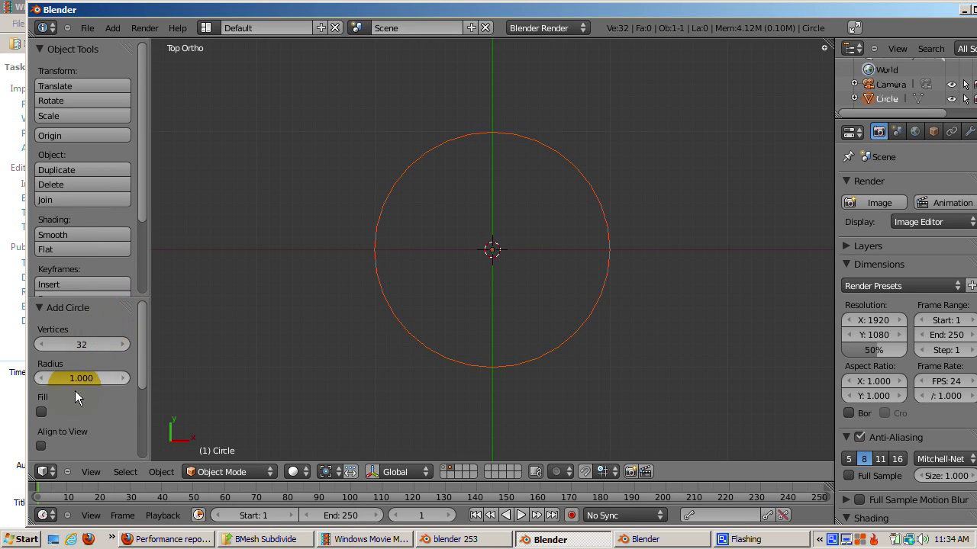
click(41, 412)
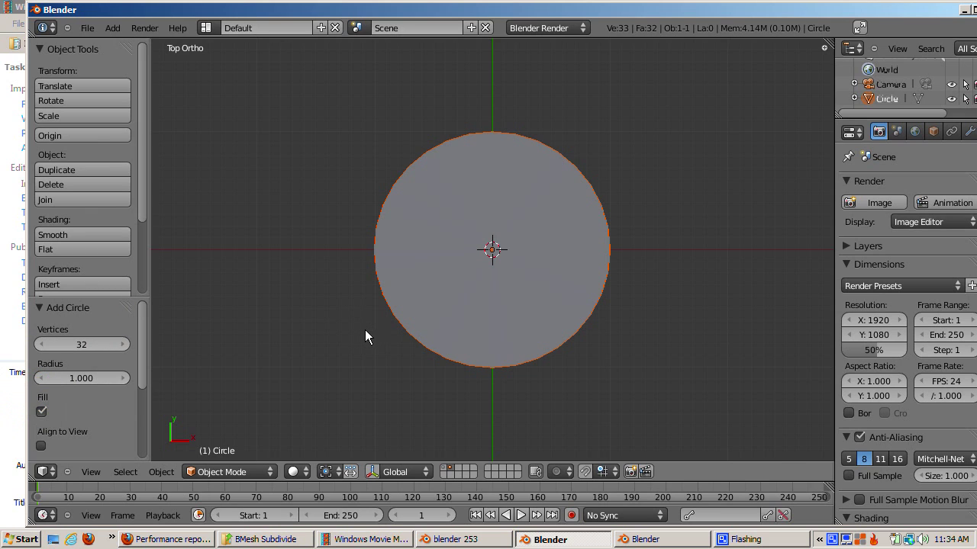
key(Tab)
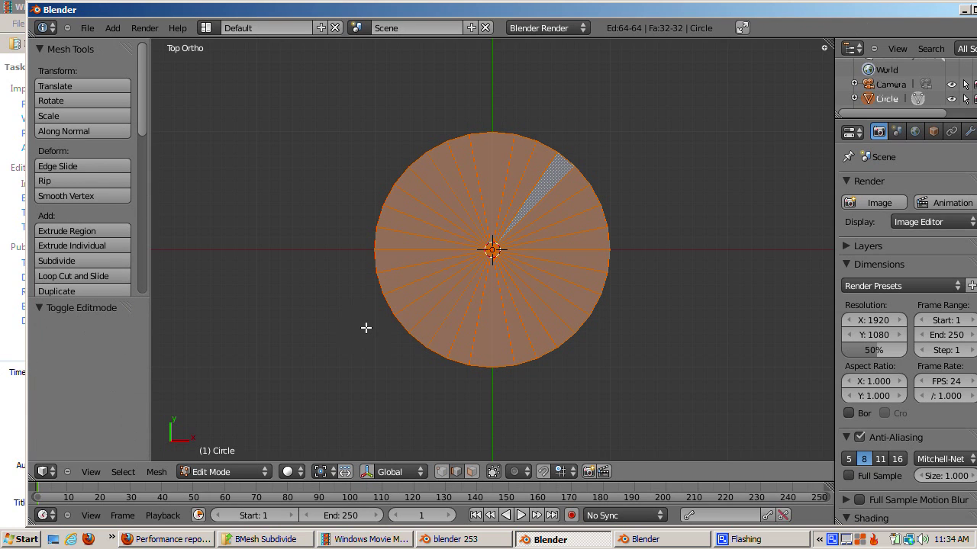
key(ctrl+Tab)
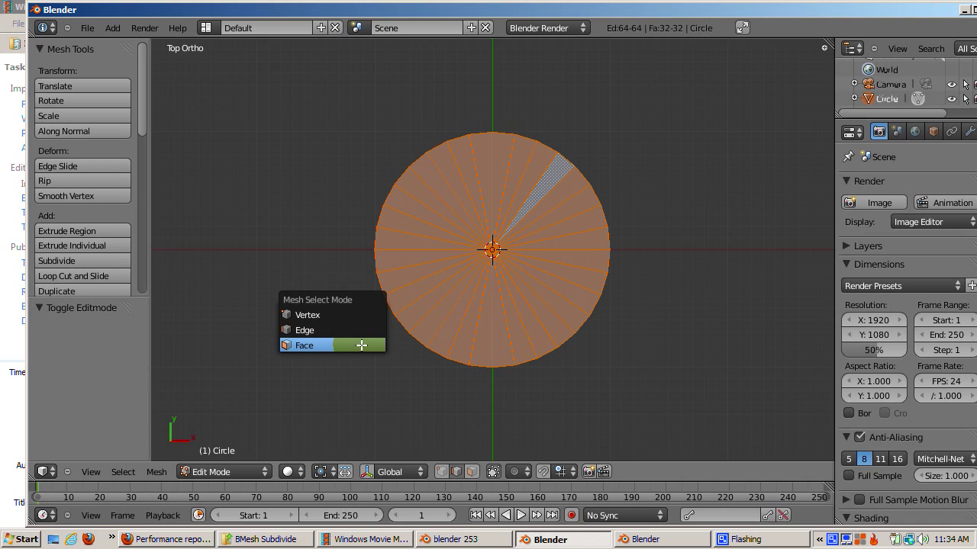
click(362, 342)
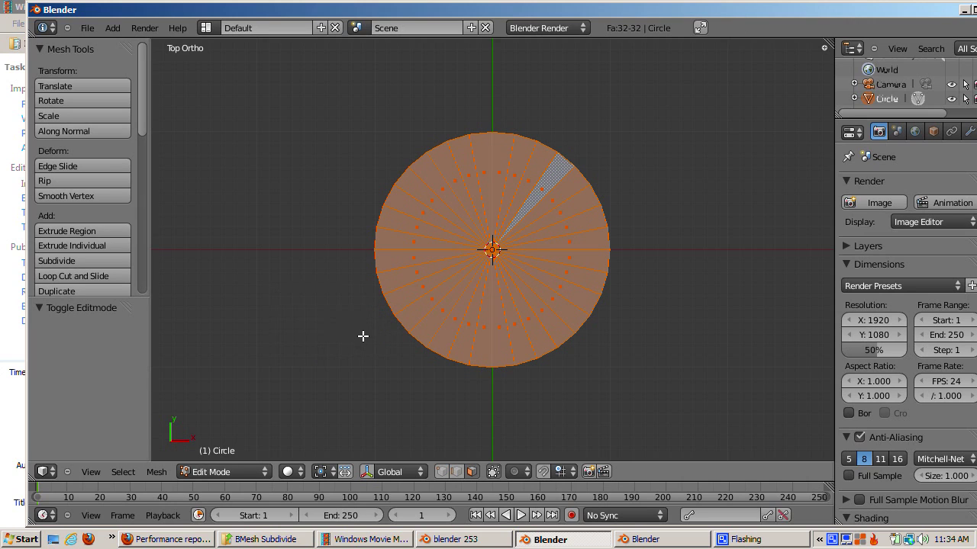
key(a)
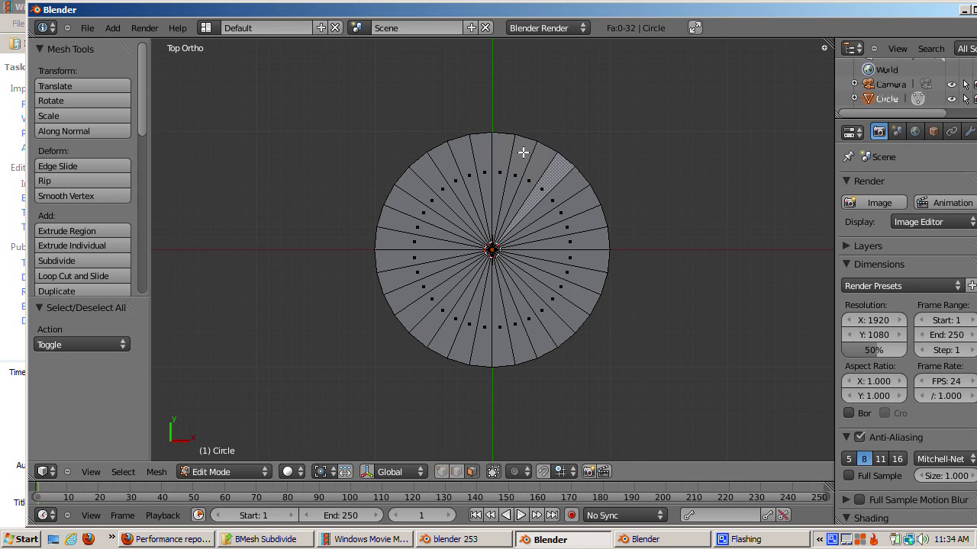
In the 2.63 window, set the circle's Fill Type to Ngon and enter Edit Mode
click(650, 539)
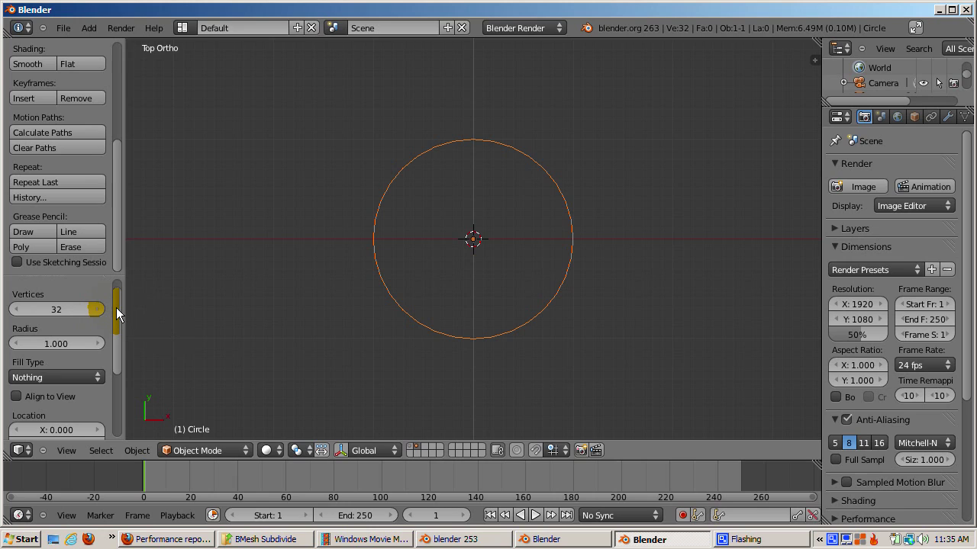
drag(112, 314, 113, 331)
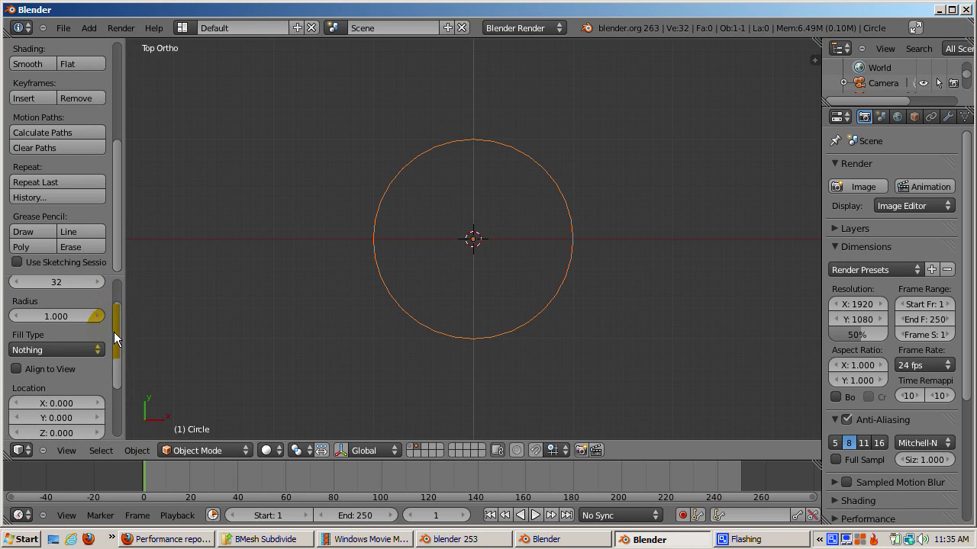
click(66, 351)
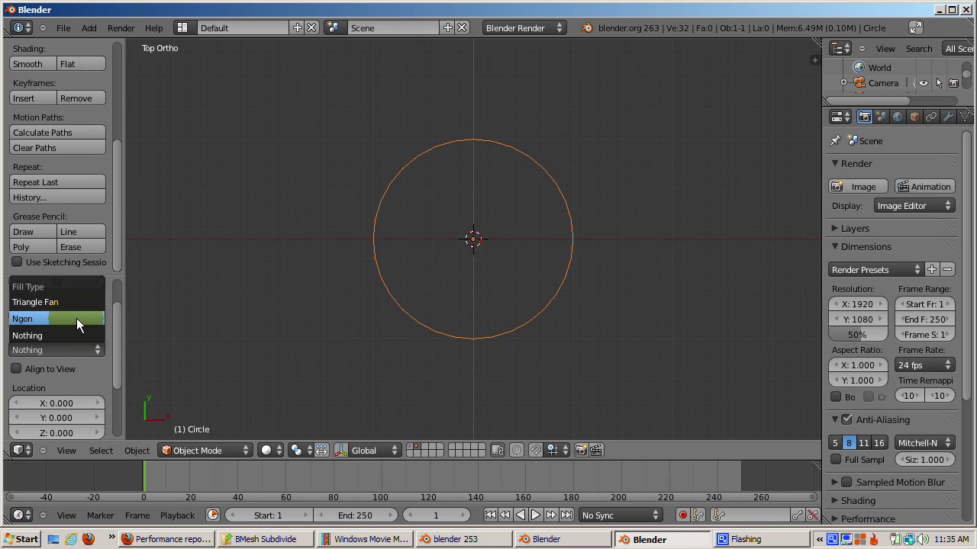
click(76, 318)
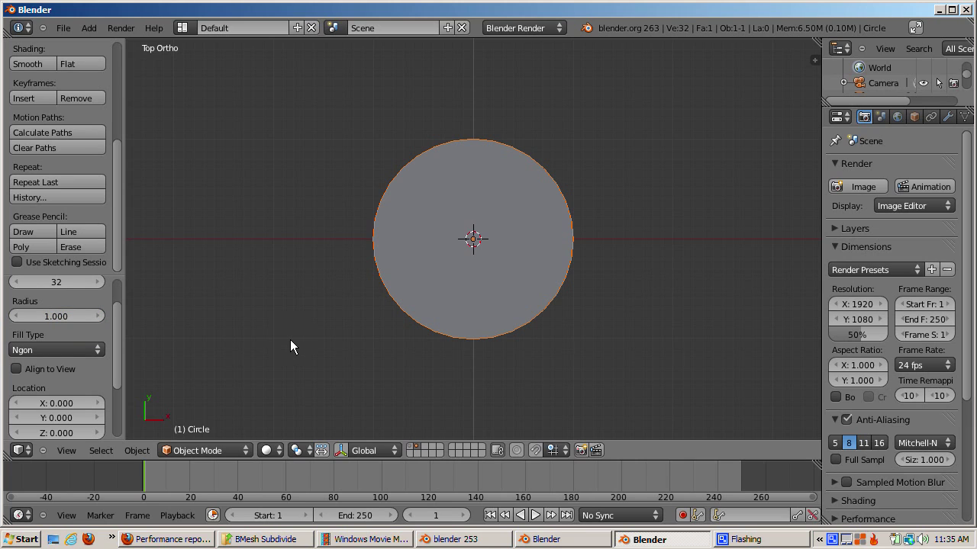
key(Tab)
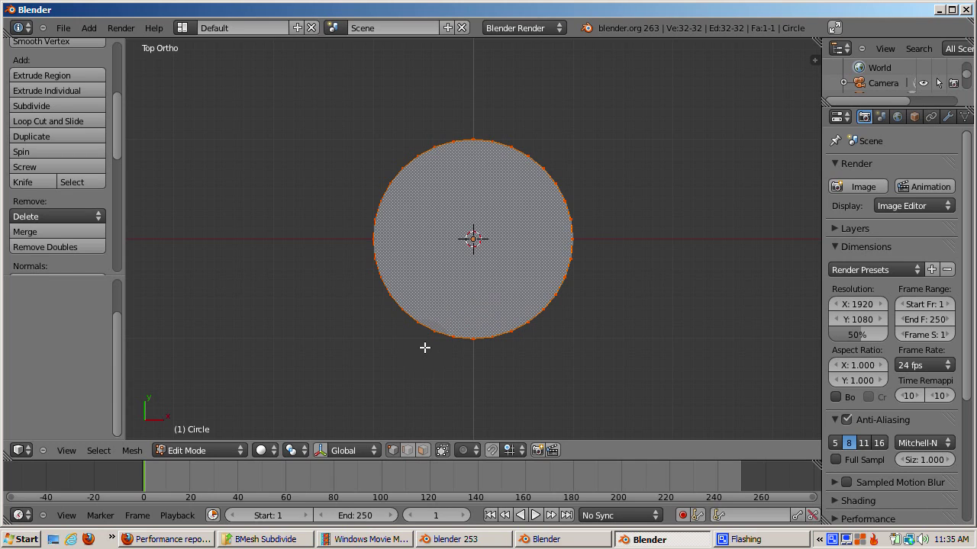
On empty layer 2, add a Cylinder with Ngon cap fill and inspect it in Edit Mode
key(Tab)
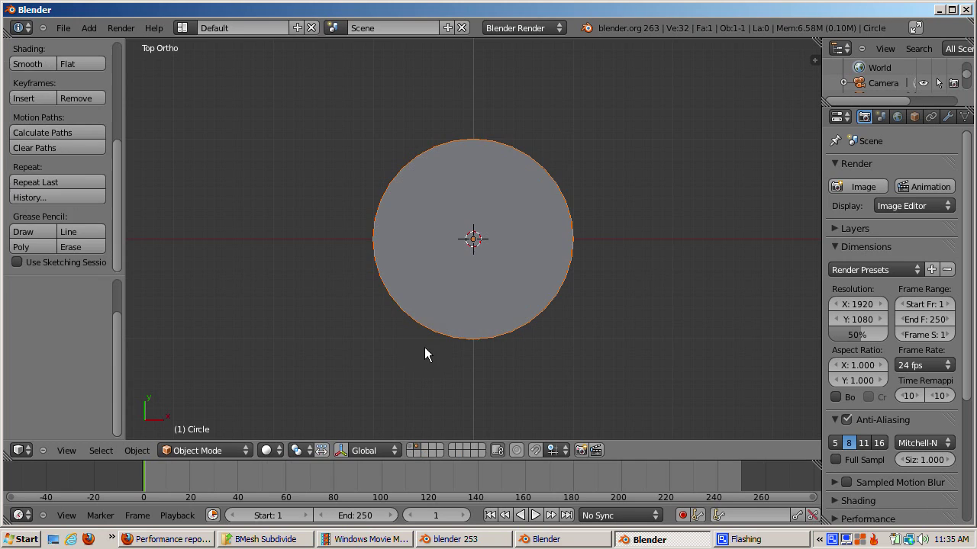
click(423, 446)
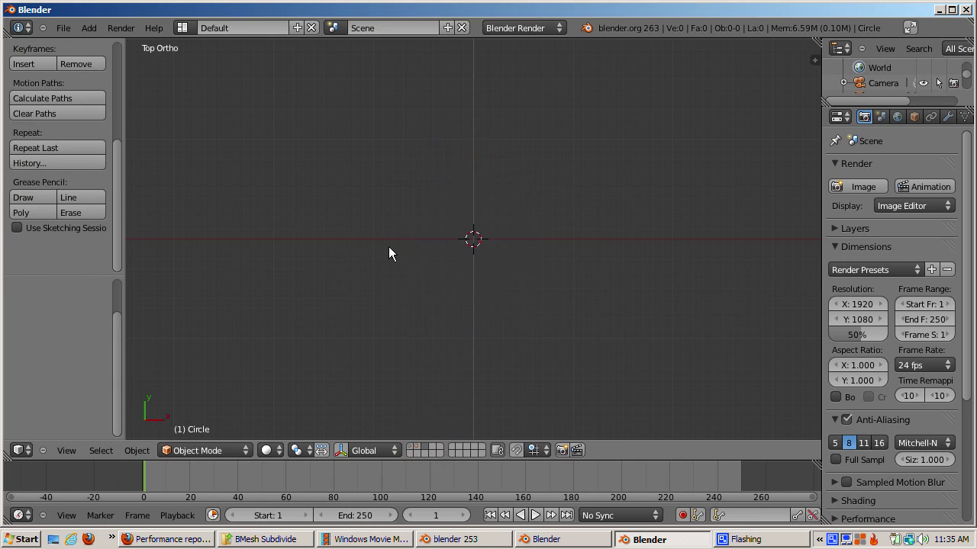
key(shift+a)
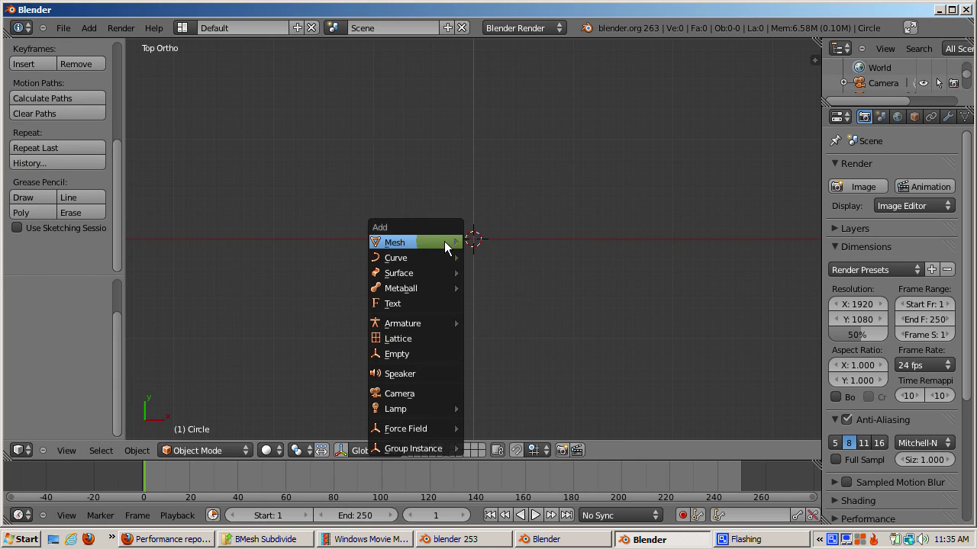
mouse_move(447, 241)
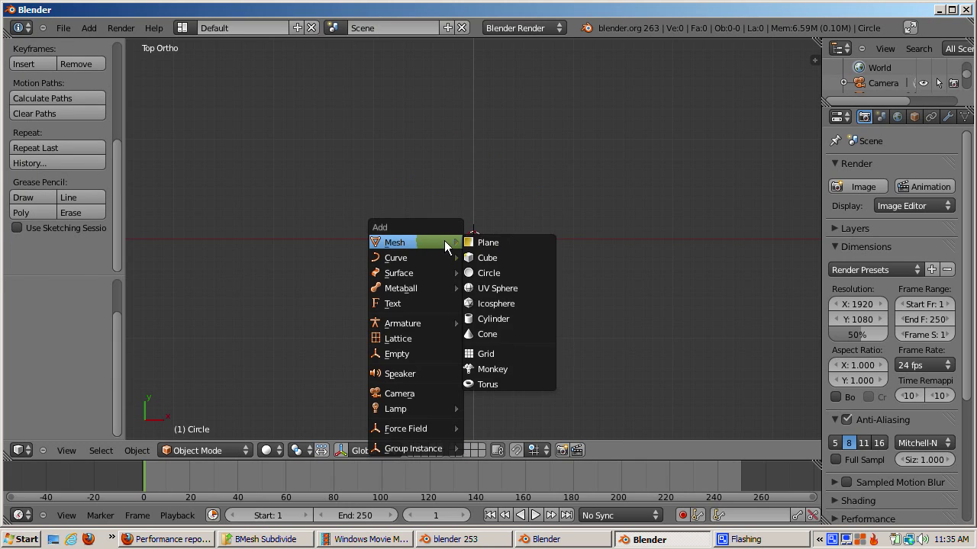
click(498, 318)
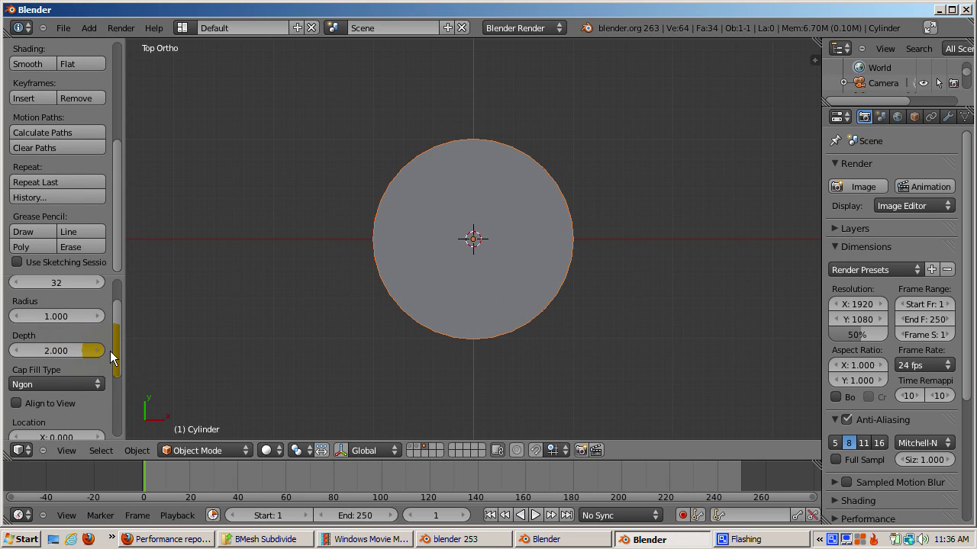
click(73, 385)
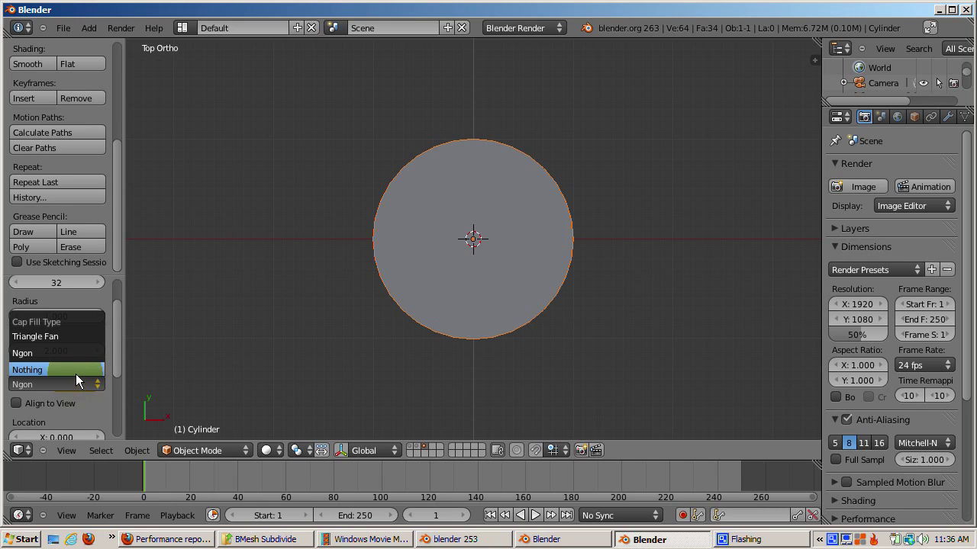
click(81, 347)
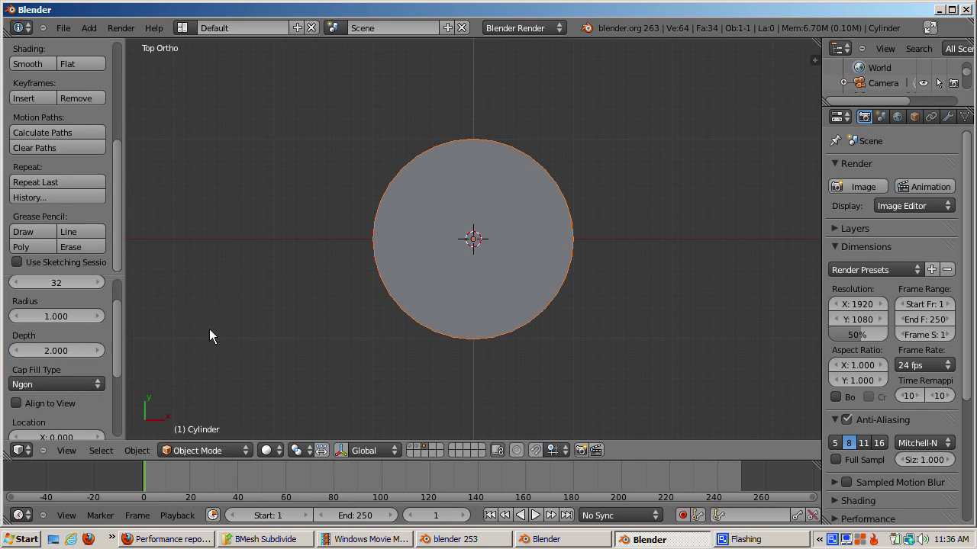
key(Tab)
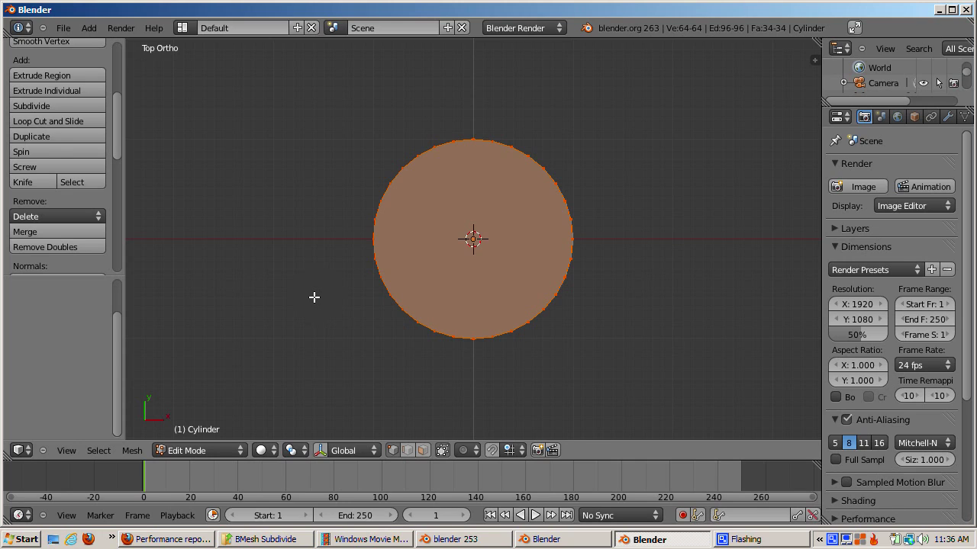
key(Tab)
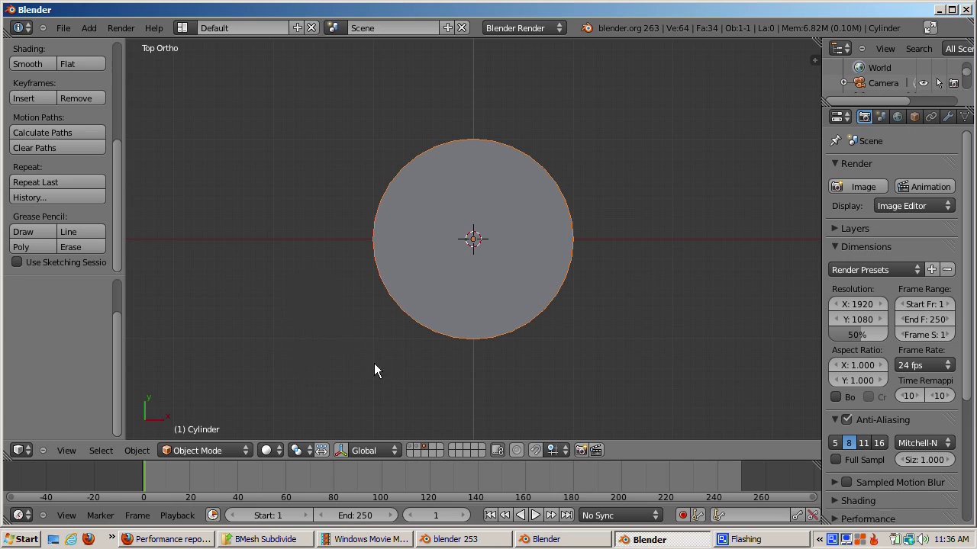
On another empty layer, add a Cylinder with Triangle Fan caps and select a cap's centre vertex
click(432, 452)
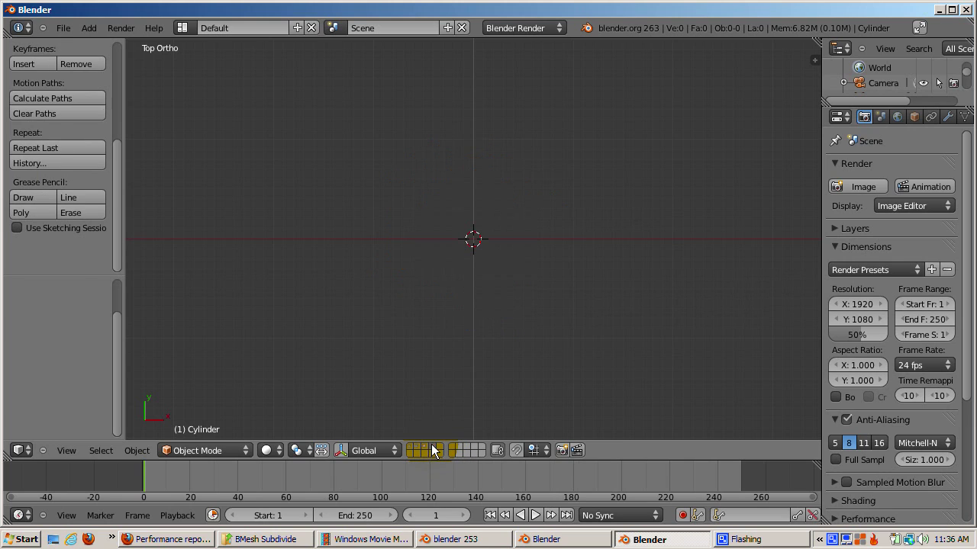
key(shift+a)
mouse_move(426, 307)
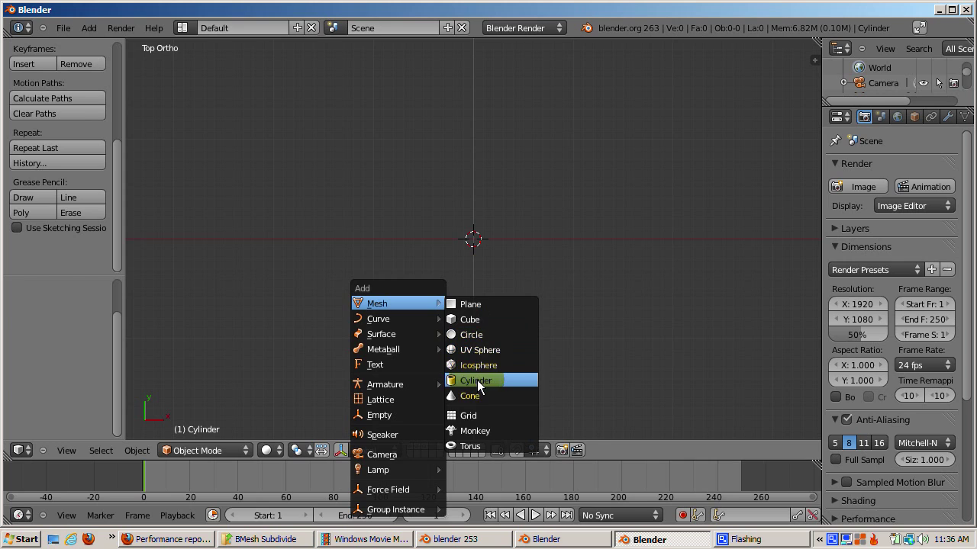
click(477, 380)
click(48, 384)
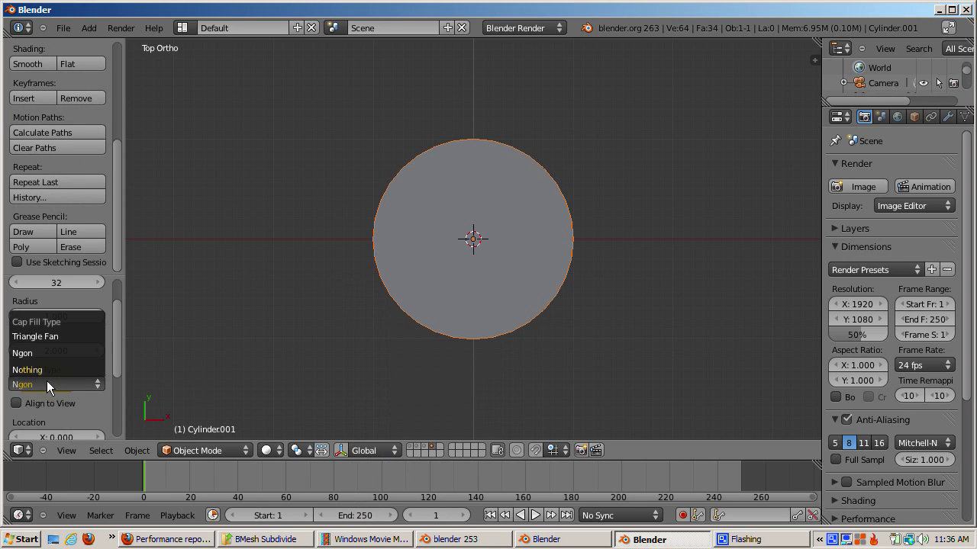
click(62, 336)
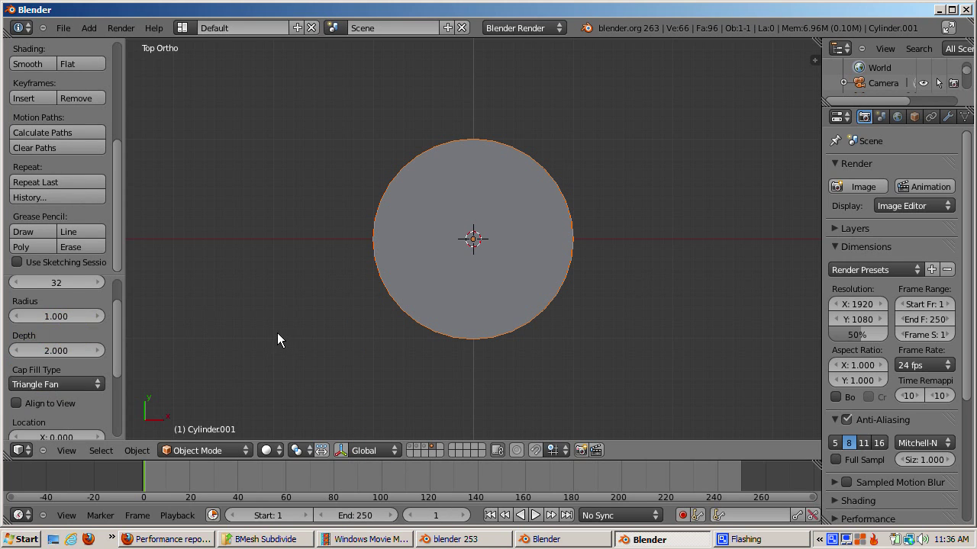
key(Tab)
key(a)
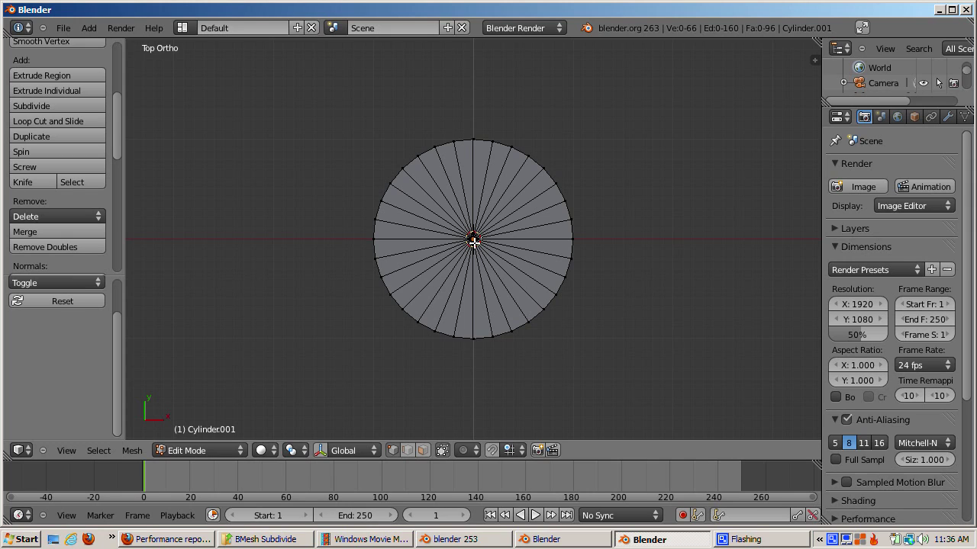
right_click(475, 238)
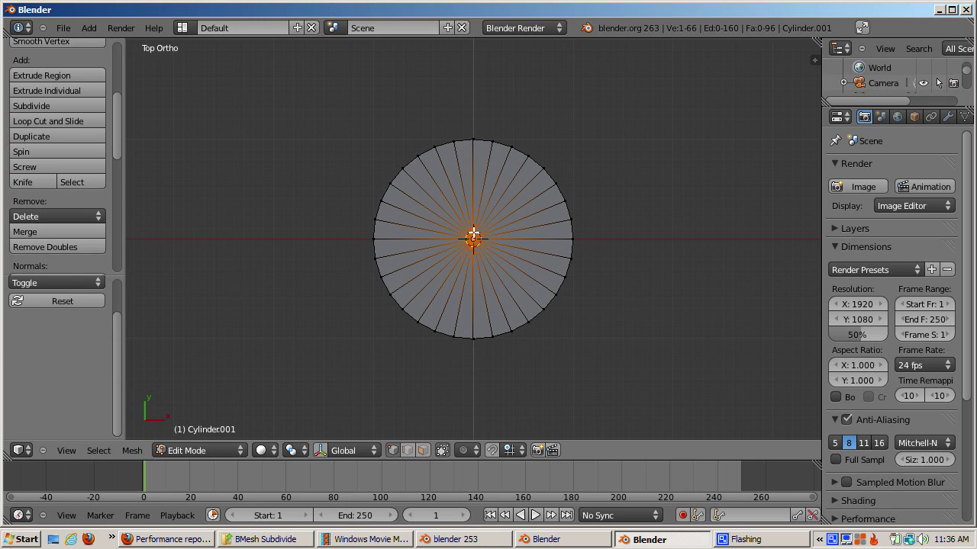
Delete both cap centre vertices of Cylinder.001, leaving an open tube of 64 vertices and 32 faces
key(x)
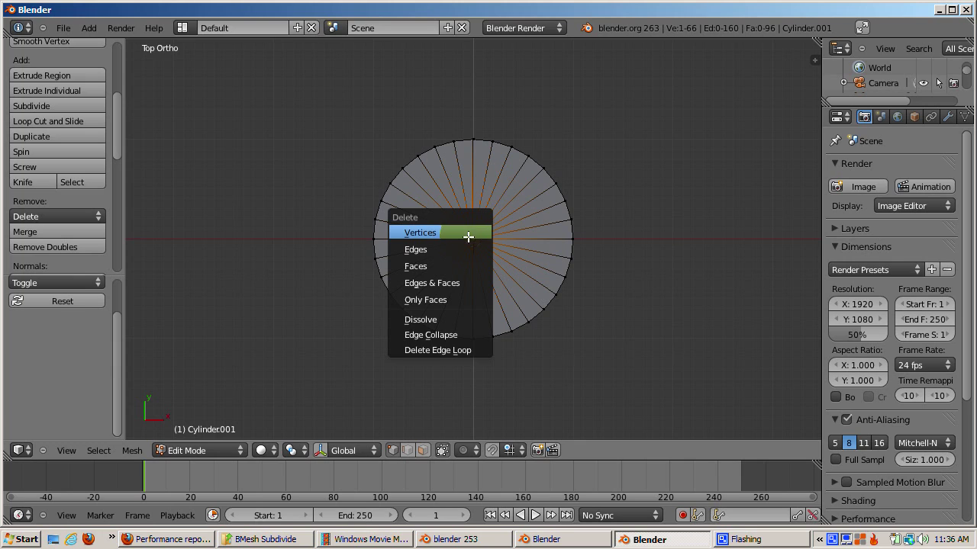
click(459, 234)
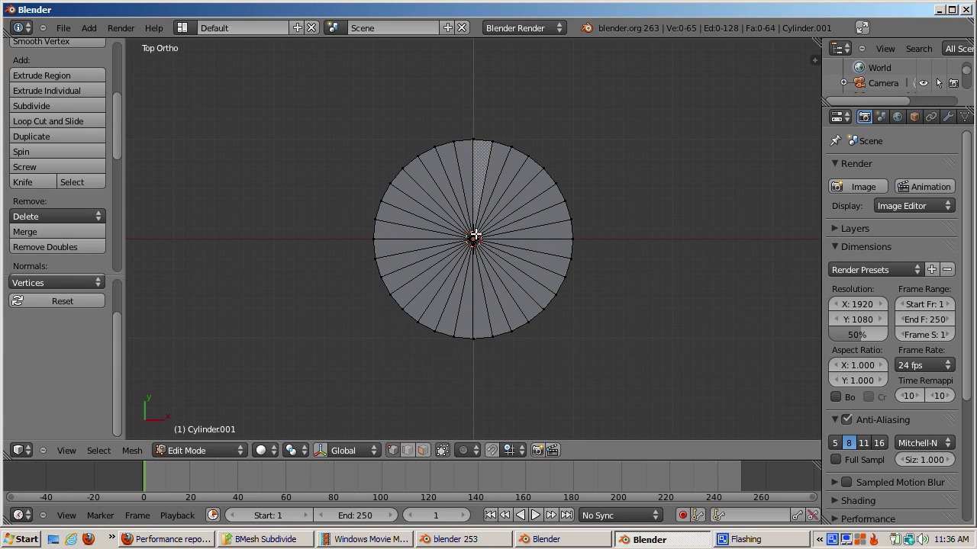
right_click(472, 238)
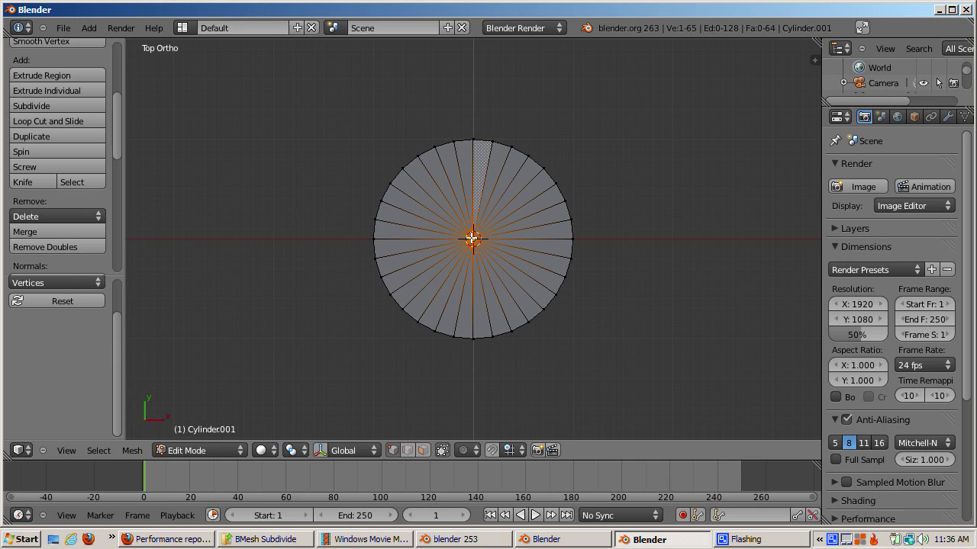
key(ctrl+Tab)
click(470, 239)
key(x)
click(469, 235)
middle_drag(471, 236, 471, 197)
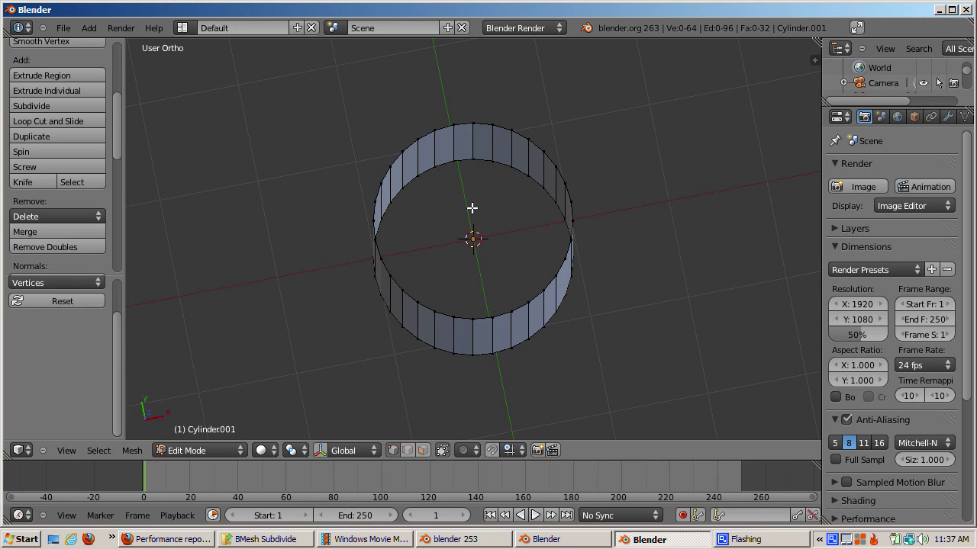
Undo both vertex deletions to restore the cylinder's triangle-fan caps
key(ctrl+z)
key(a)
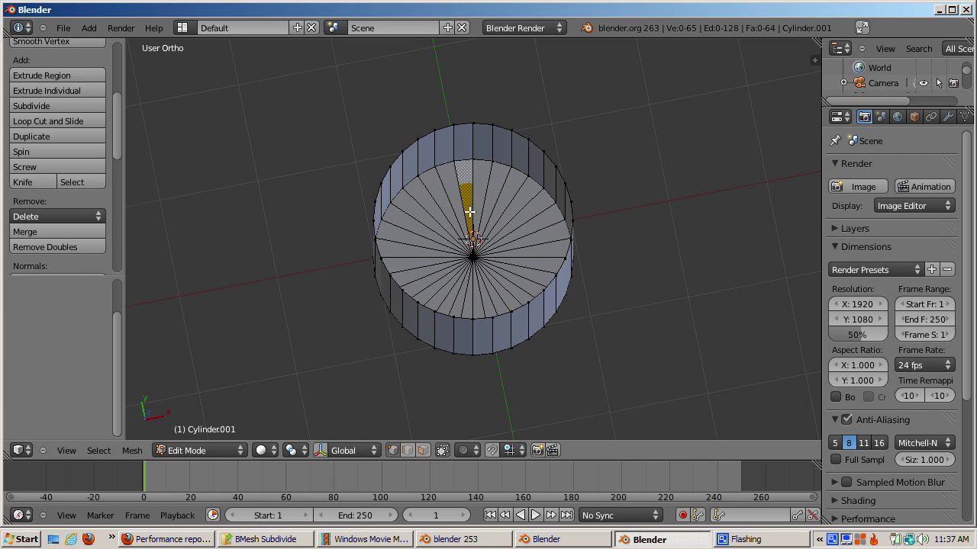
key(ctrl+shift+z)
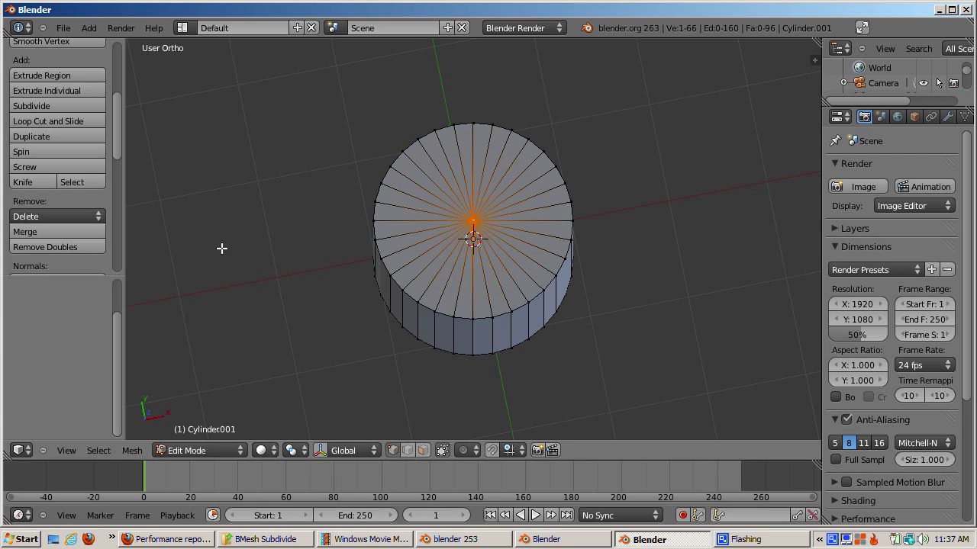
Dissolve the top centre vertex so the top cap becomes a single n-gon face
key(x)
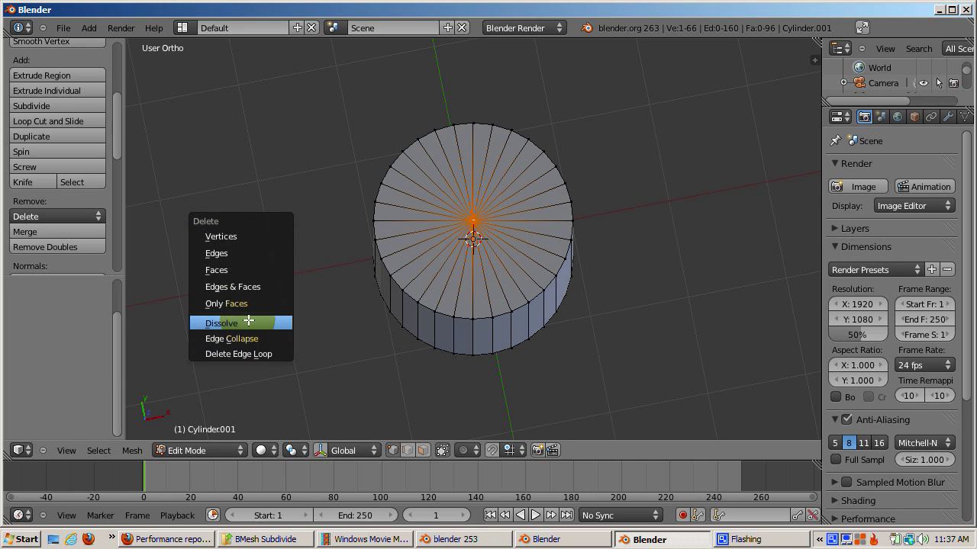
click(248, 322)
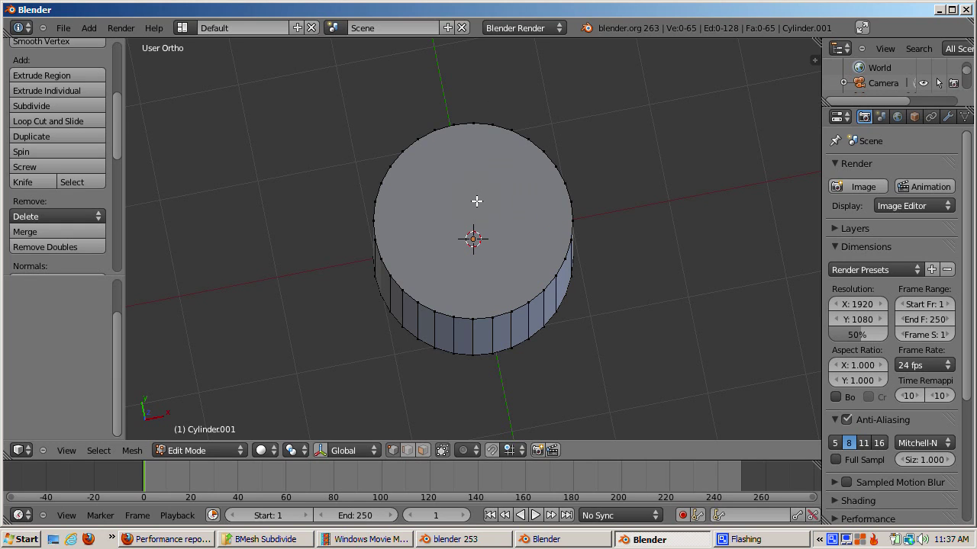
middle_drag(475, 203, 495, 161)
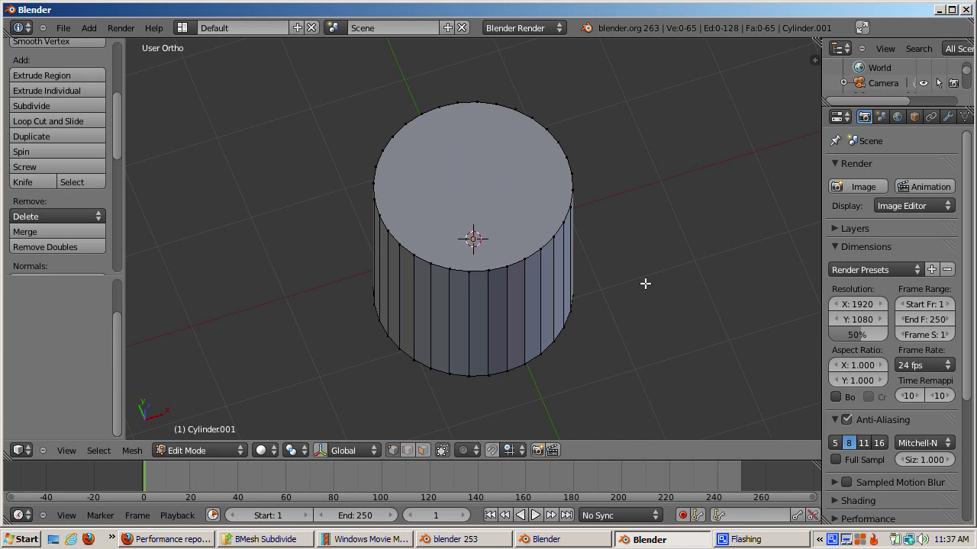
Scale Cylinder.001 down, then slightly back up, keeping its single n-gon top cap
key(ctrl+z)
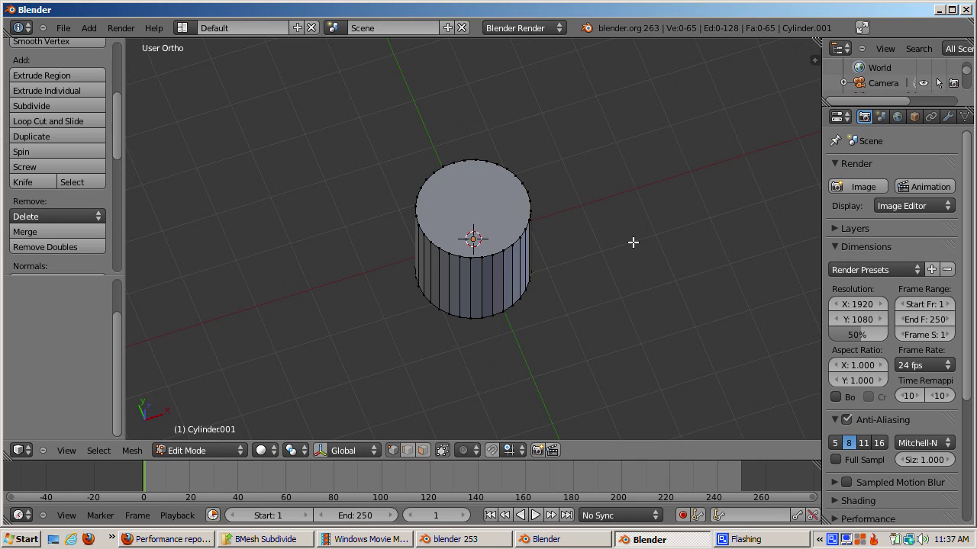
key(ctrl+z)
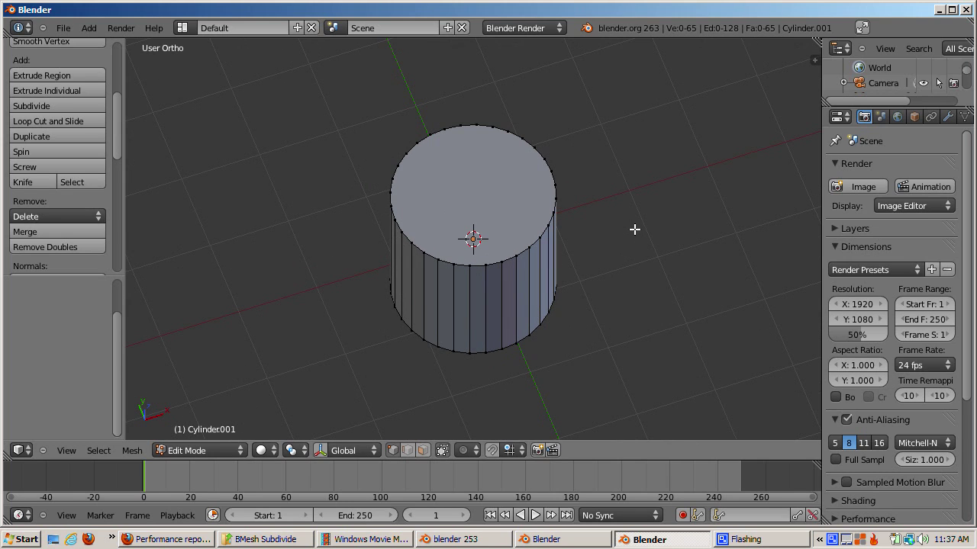